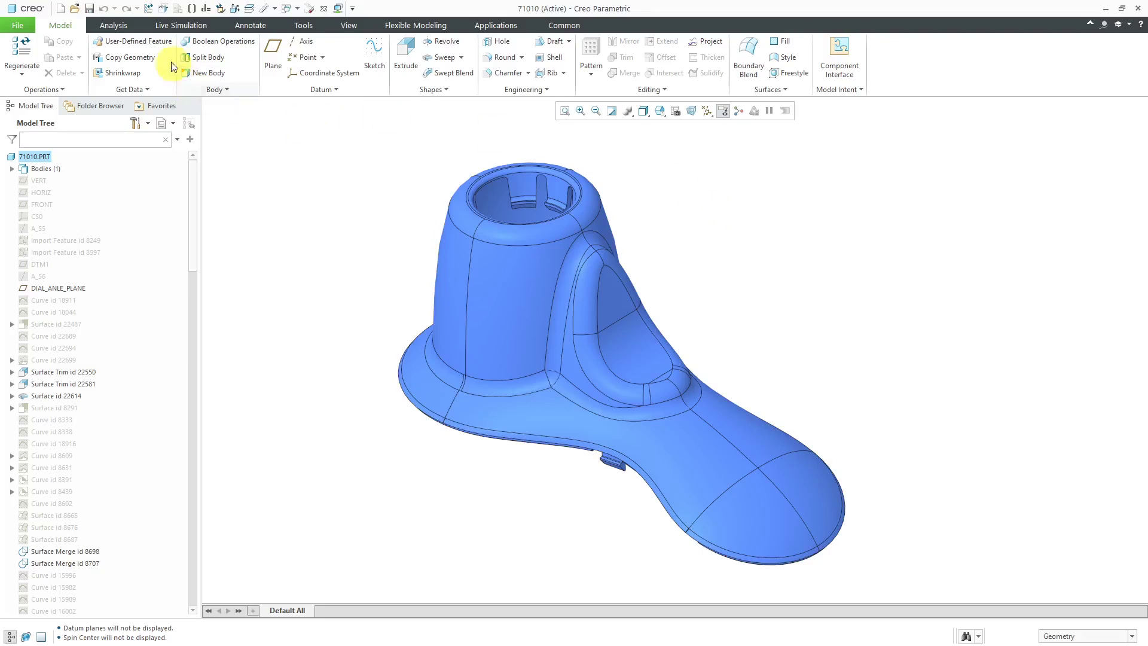
Step: From the Analysis tab's Curvature dropdown, start a new Curvature analysis
click(114, 26)
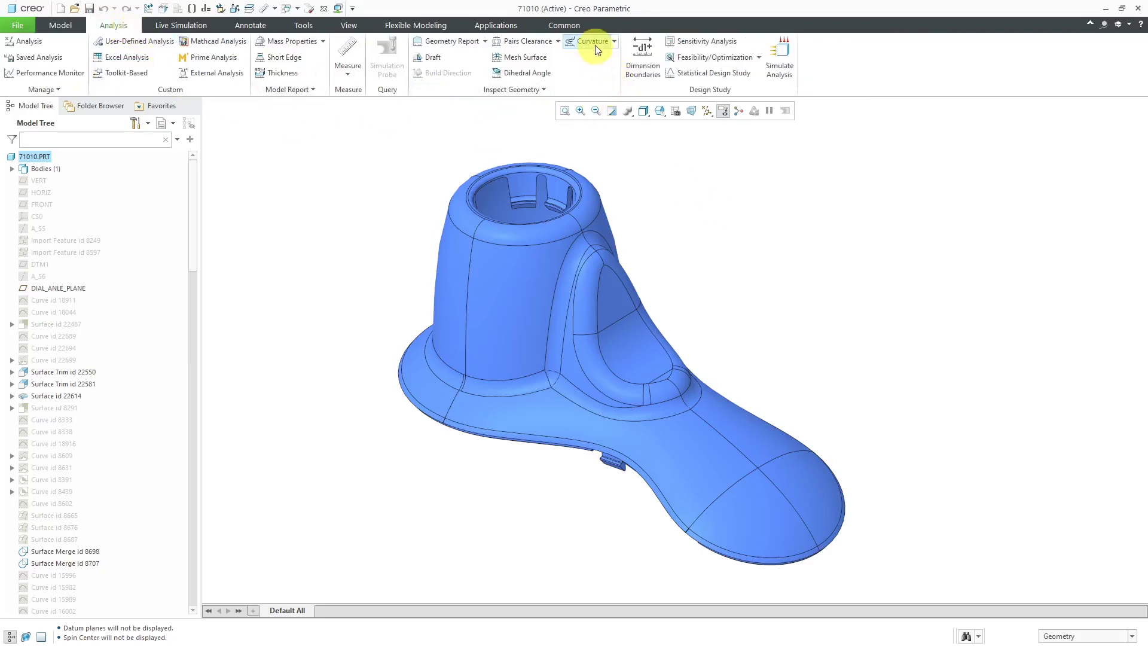
click(615, 42)
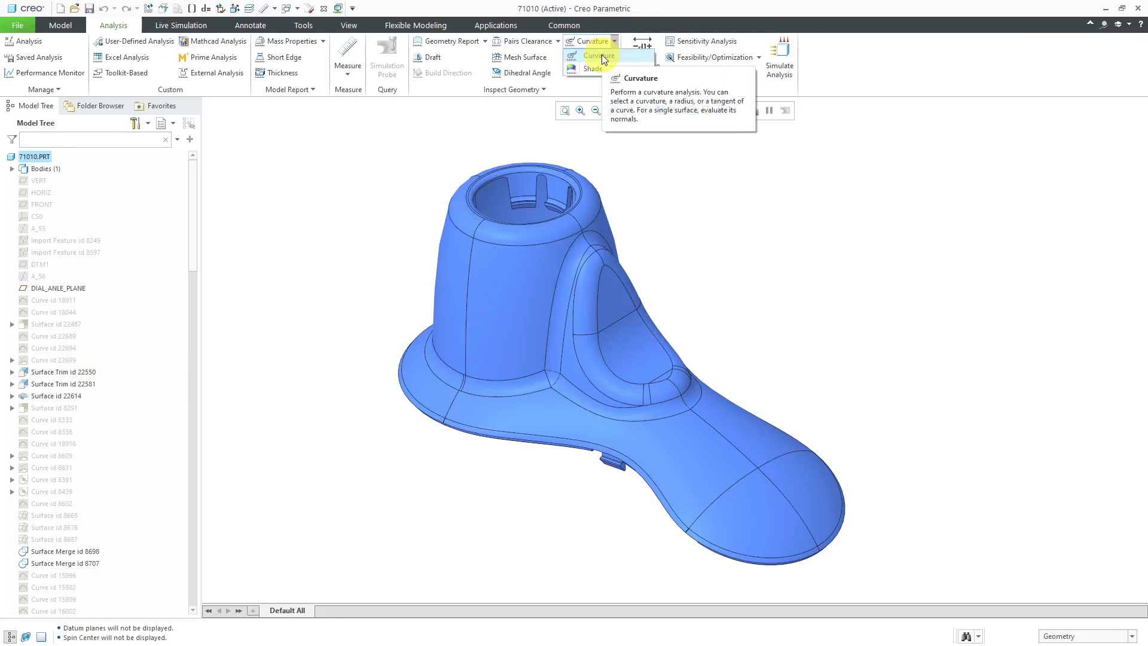
click(601, 55)
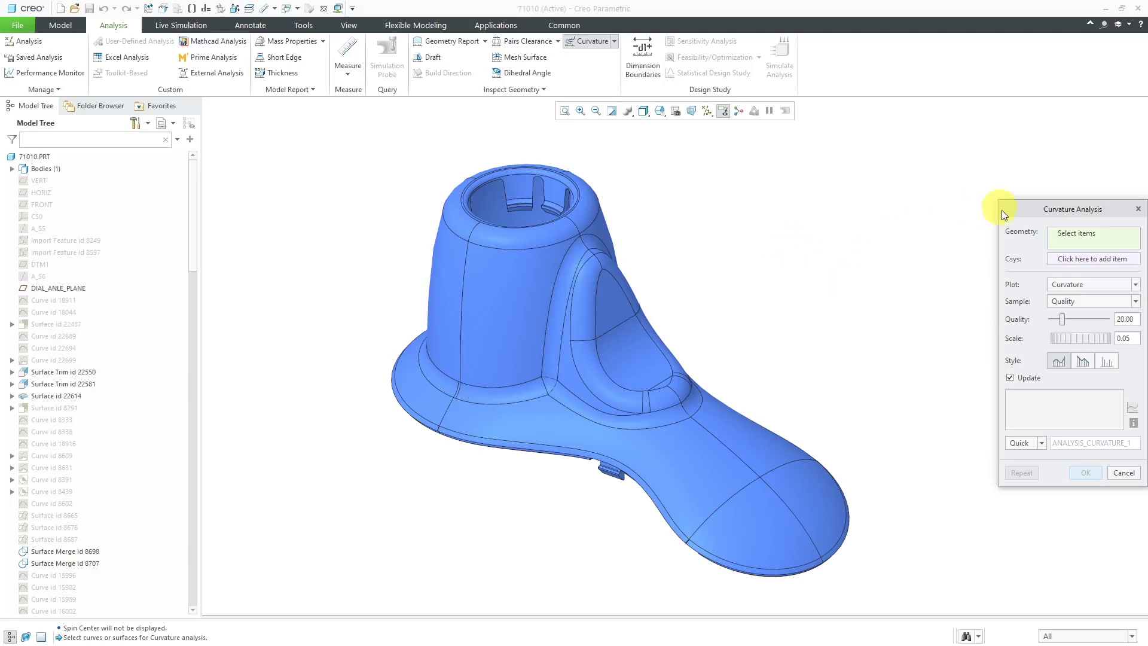
Step: Analyse the two Edge:F83 round handle edges, giving curvature from 0.0867 to 2.3522
drag(1014, 211, 883, 145)
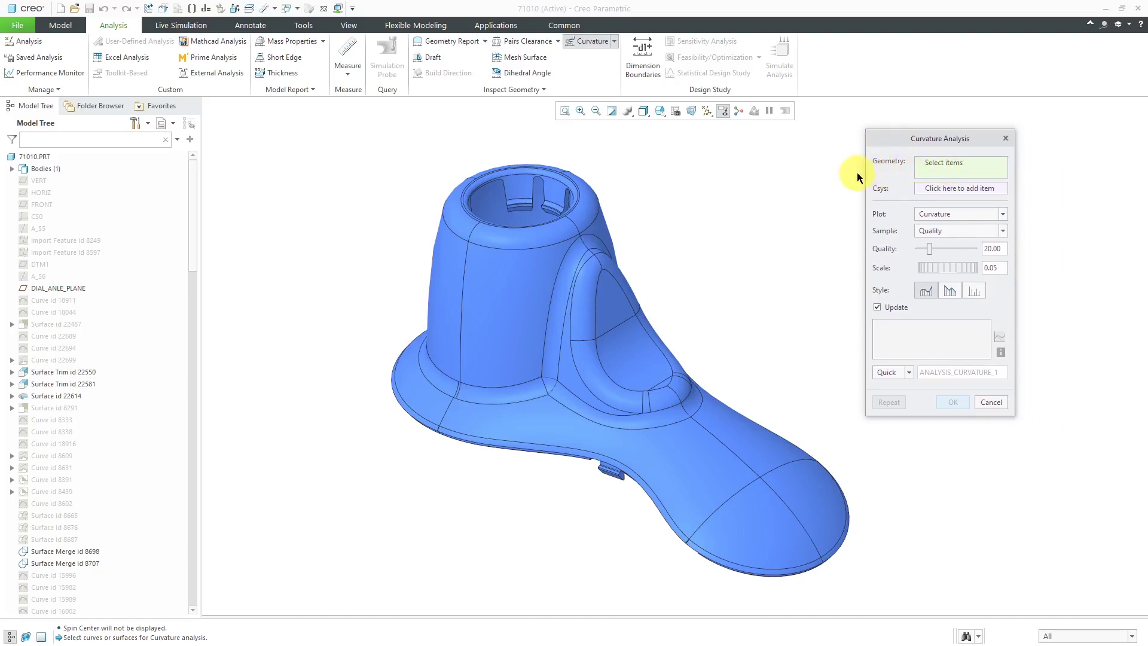
click(567, 259)
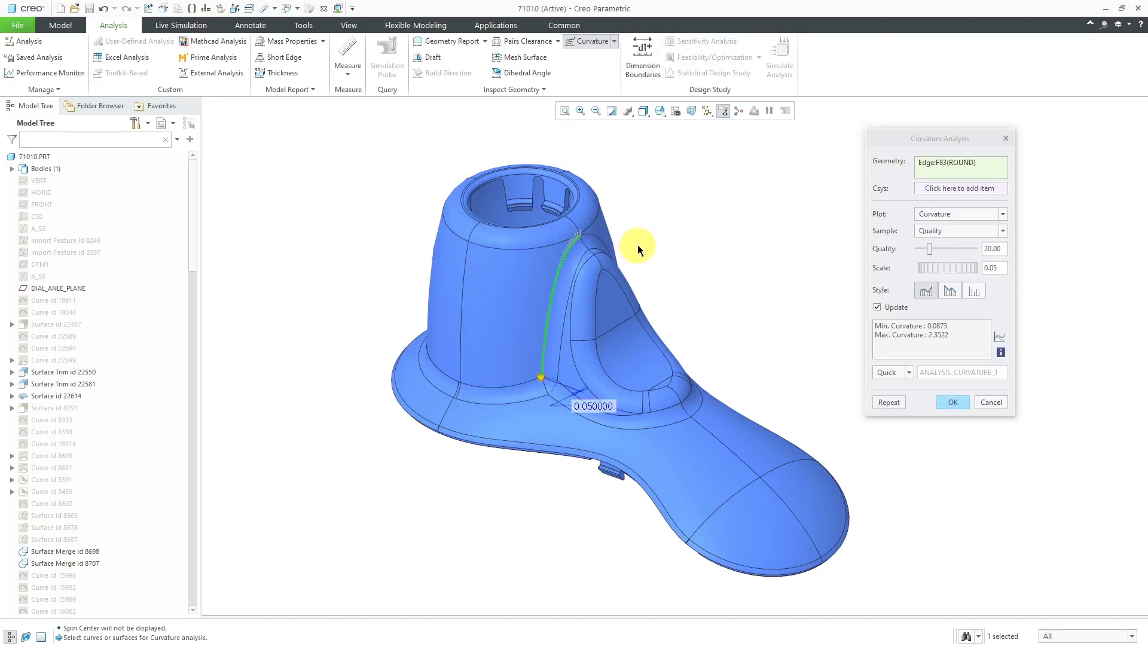
ctrl+click(605, 238)
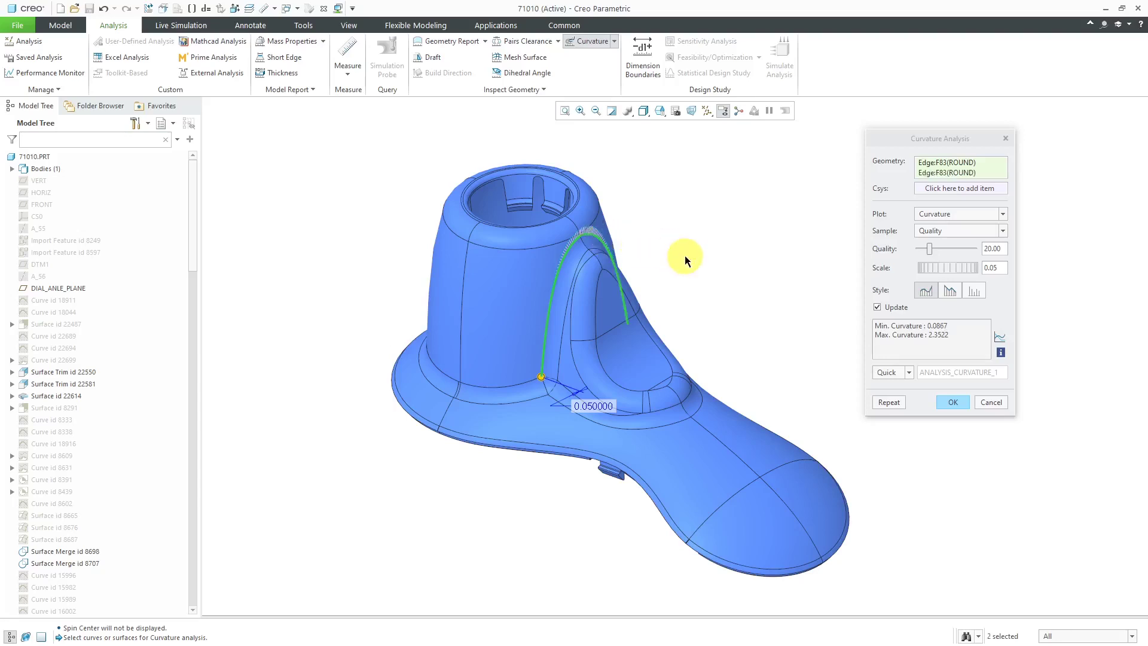
middle_drag(660, 263, 626, 249)
scroll(598, 242, up, 5)
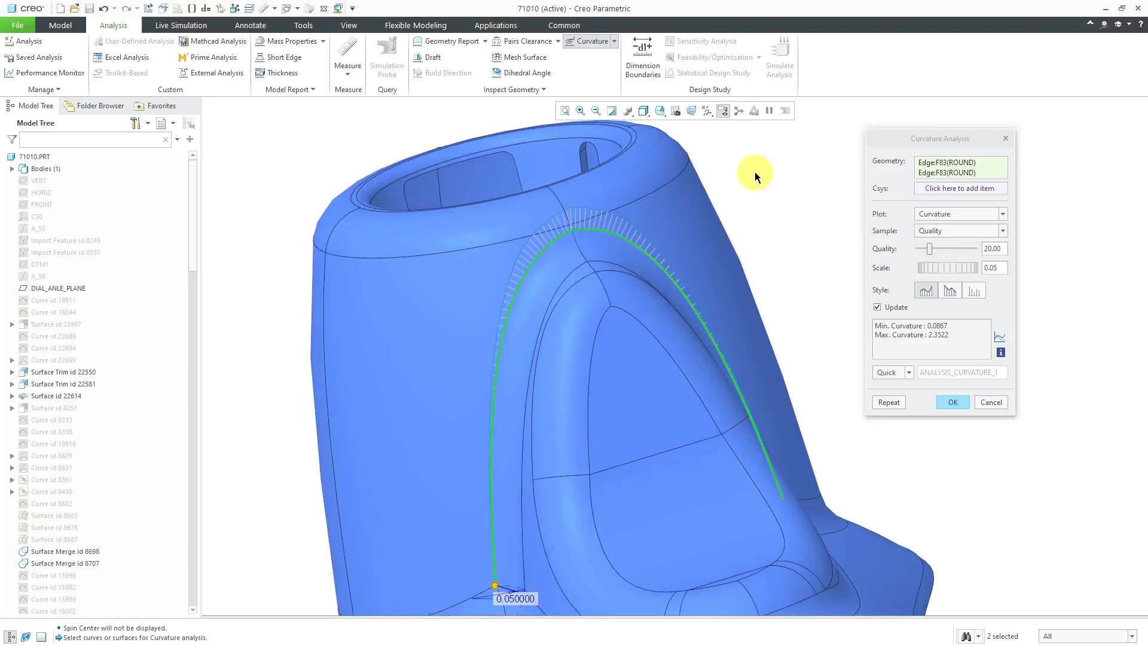
Step: Set the curvature comb Scale to 0.25 and inspect the longer comb
double_click(995, 270)
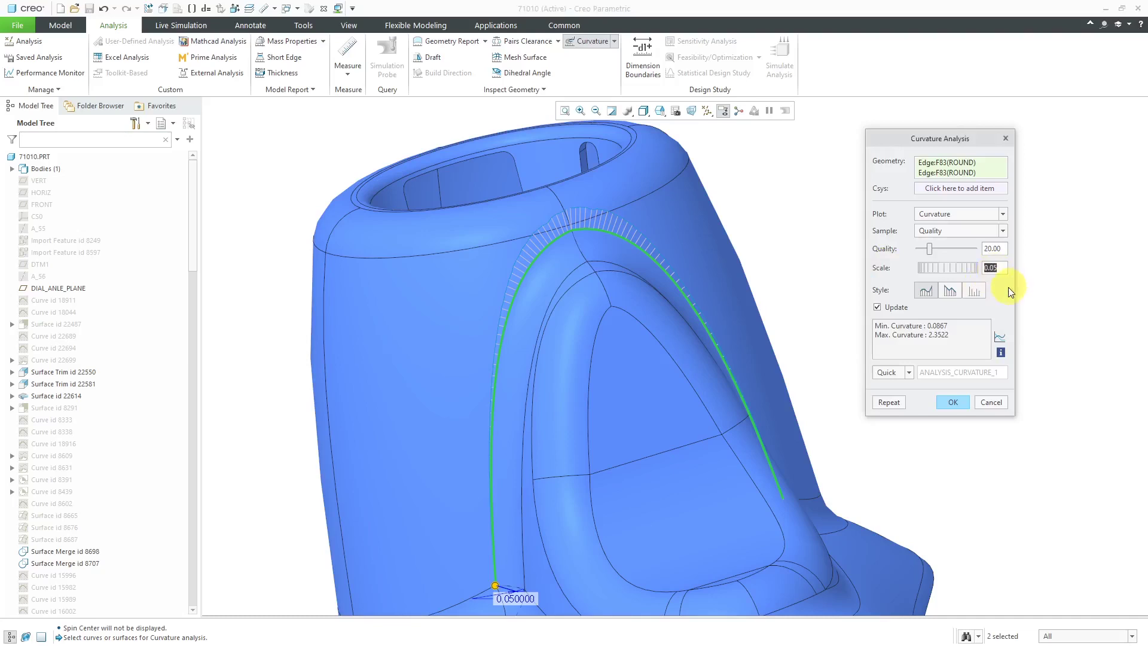
text(0.25)
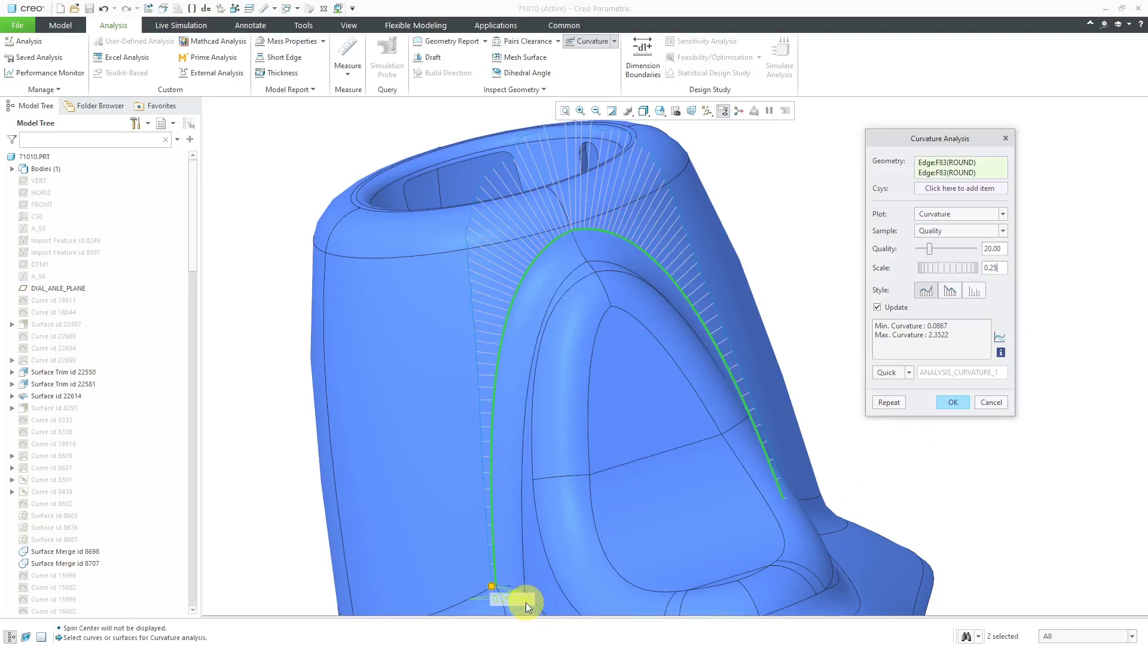
middle_drag(521, 426, 651, 366)
scroll(706, 342, down, 3)
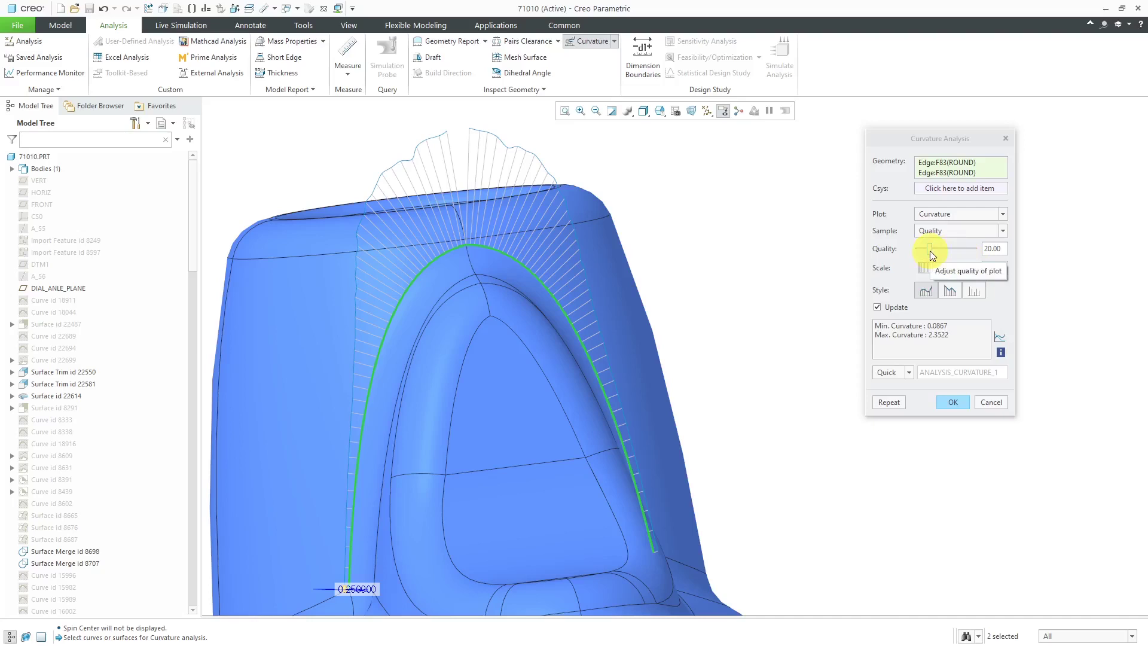
Step: Raise plot Quality to 32, try Number and Step sampling, then return to Quality sampling
drag(930, 250, 936, 249)
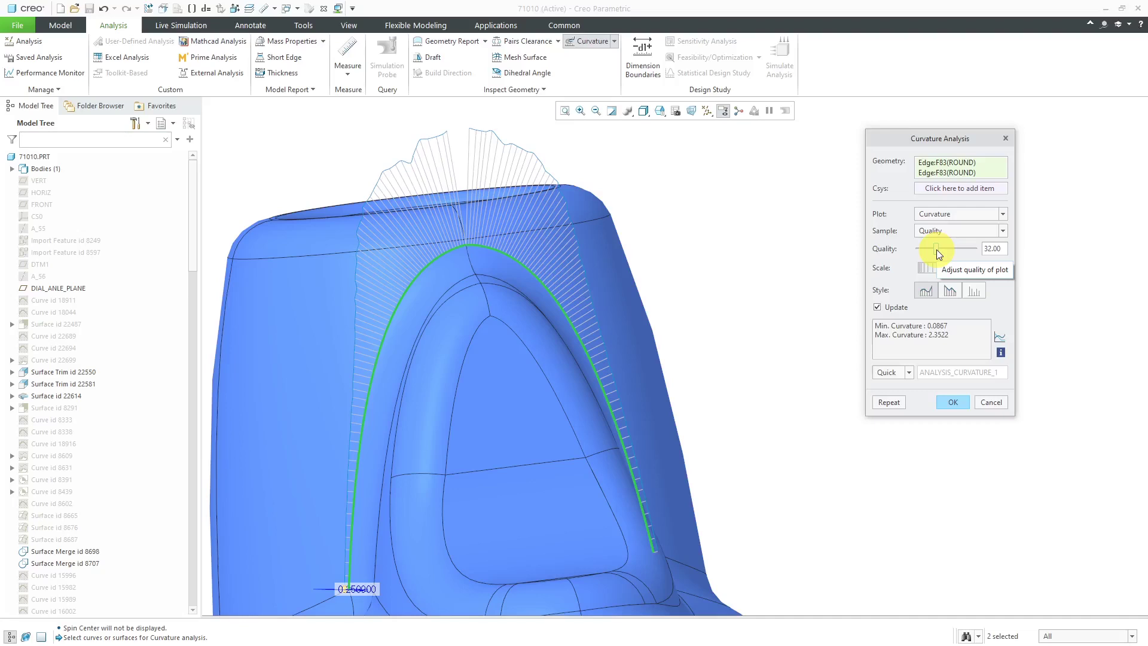
click(957, 231)
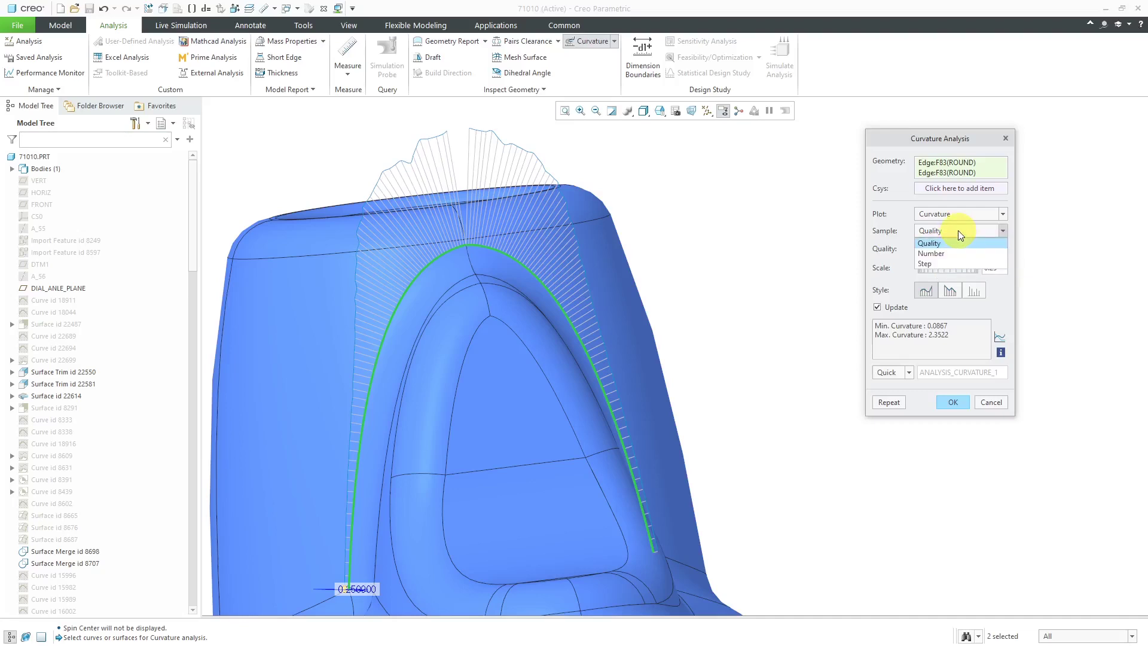
click(950, 251)
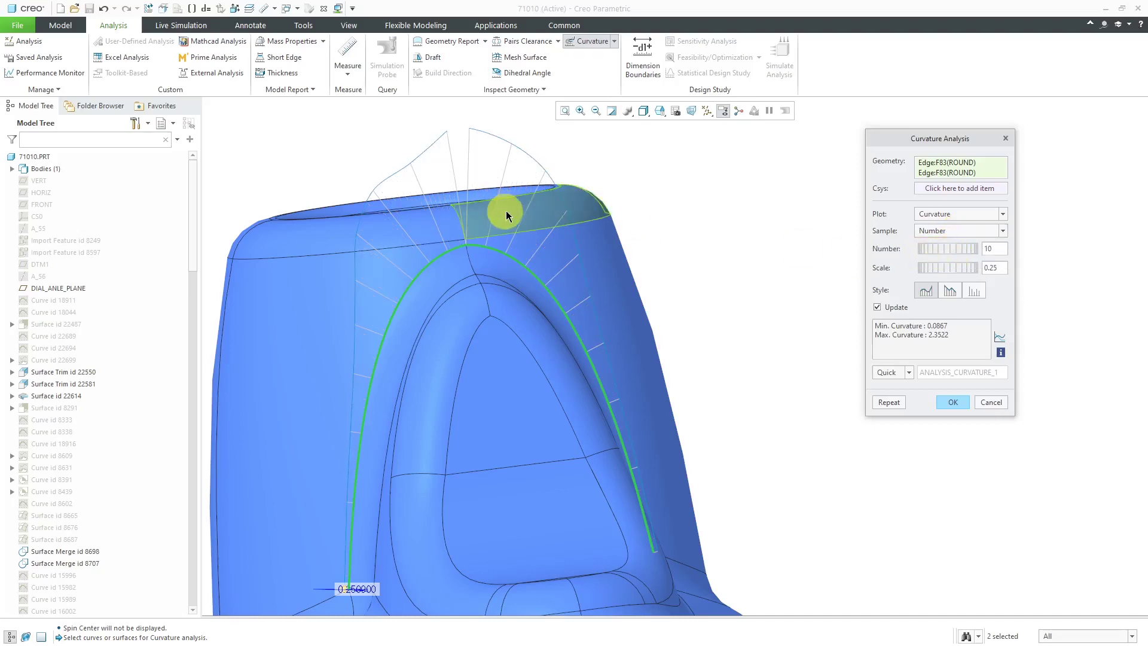
click(941, 233)
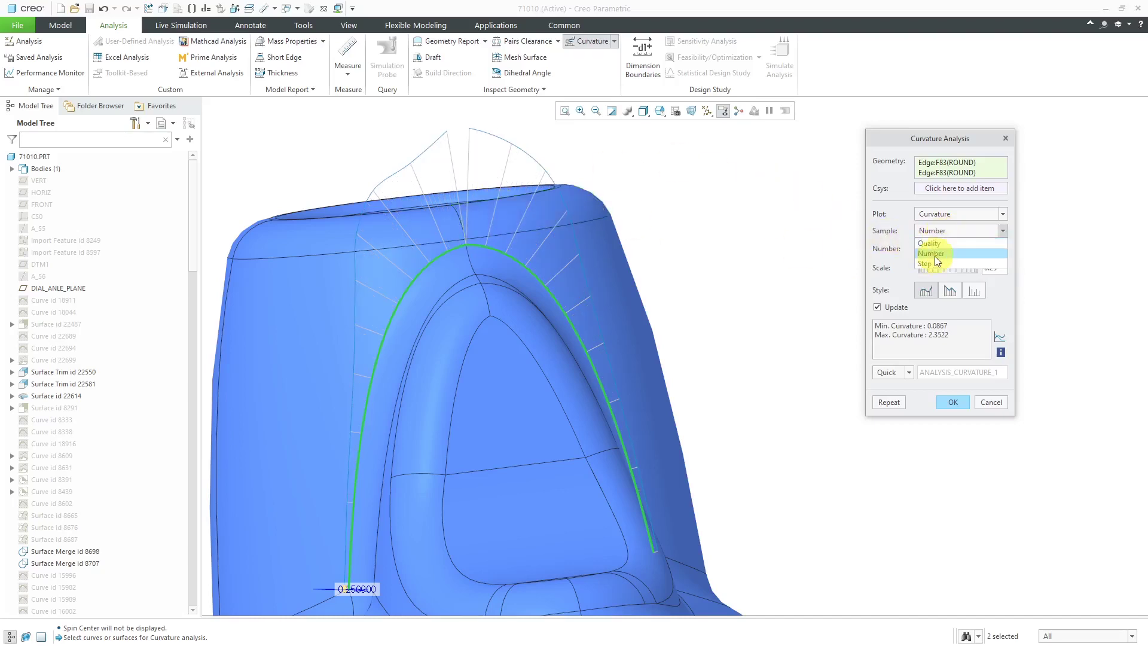
click(931, 261)
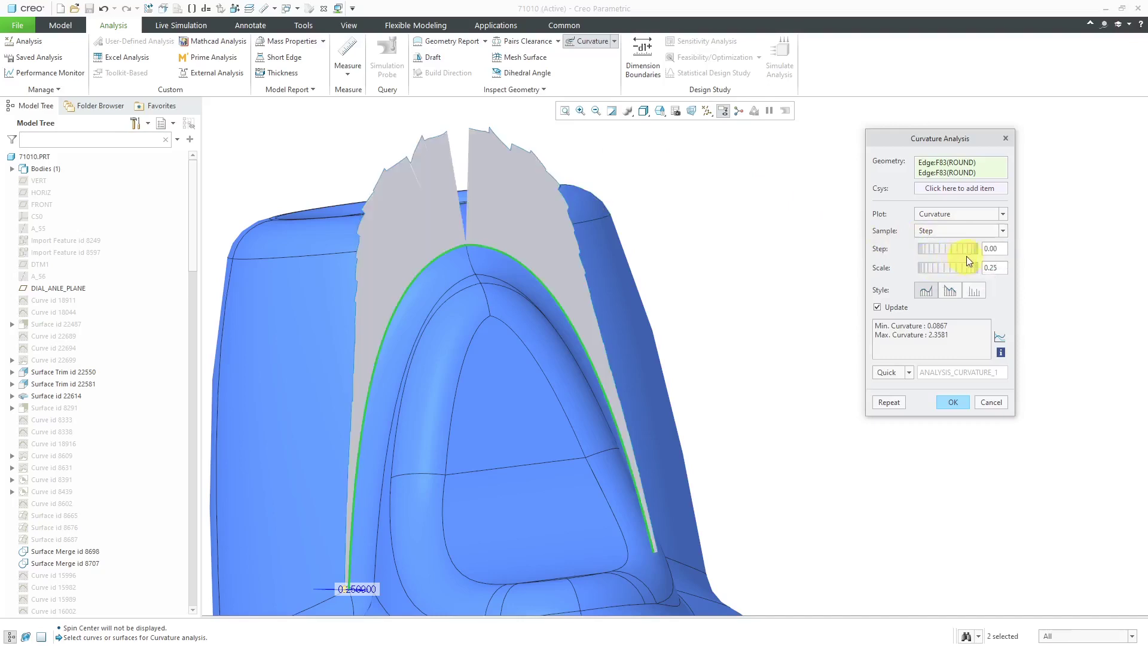
click(954, 233)
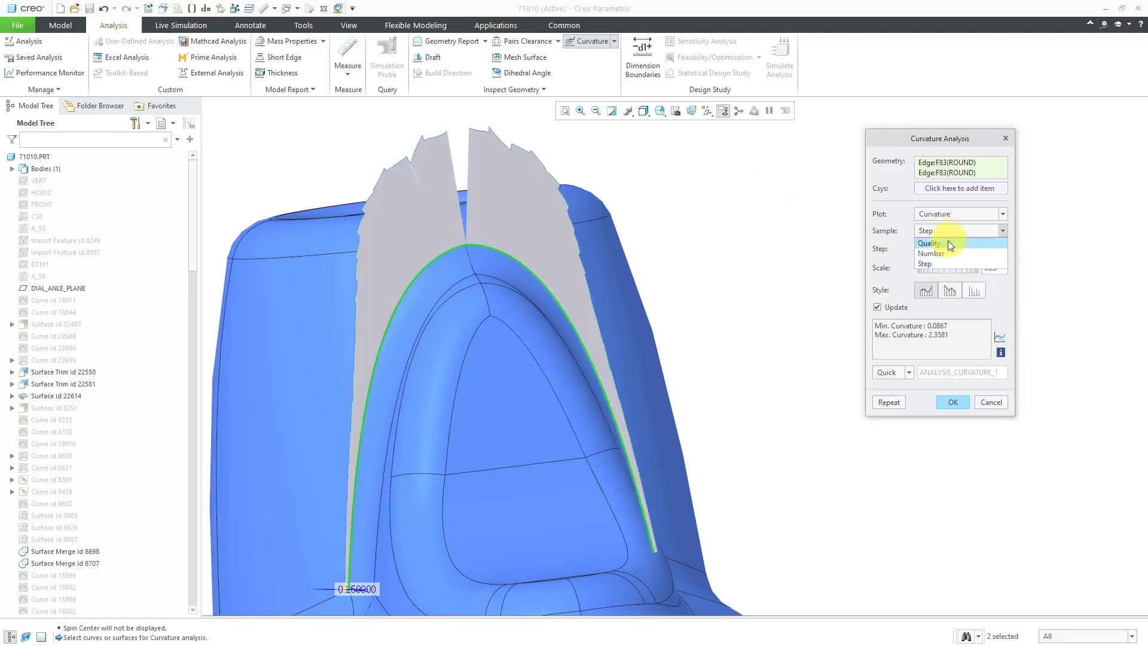
click(948, 242)
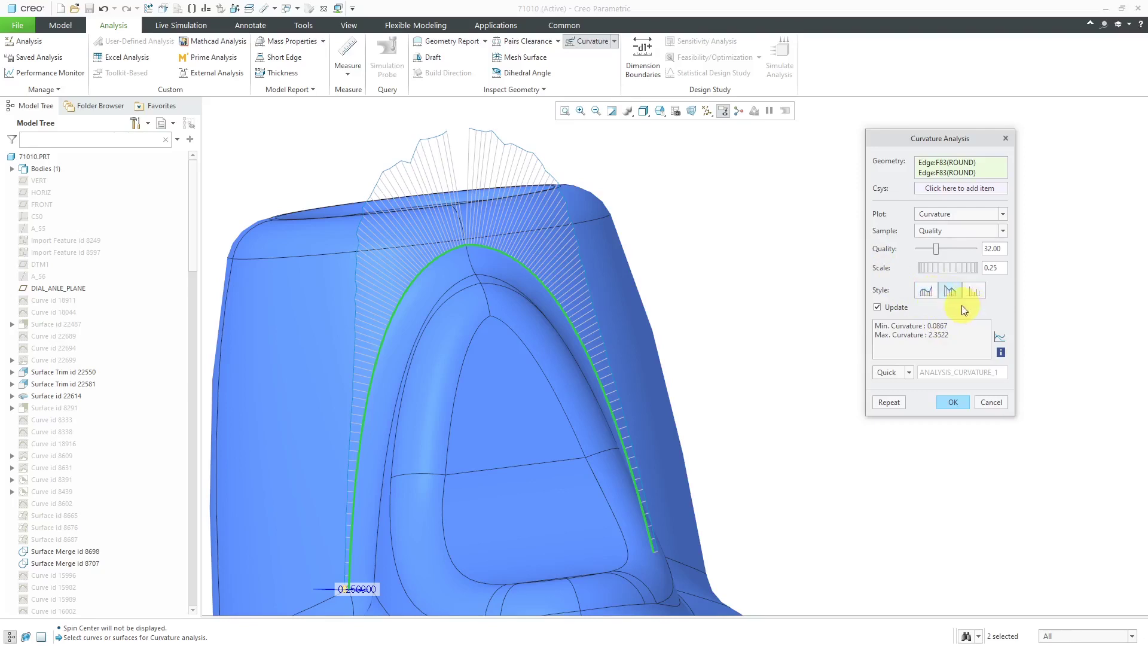
Step: Switch the comb style to needles only, then back to the style joining the spike tips
click(975, 293)
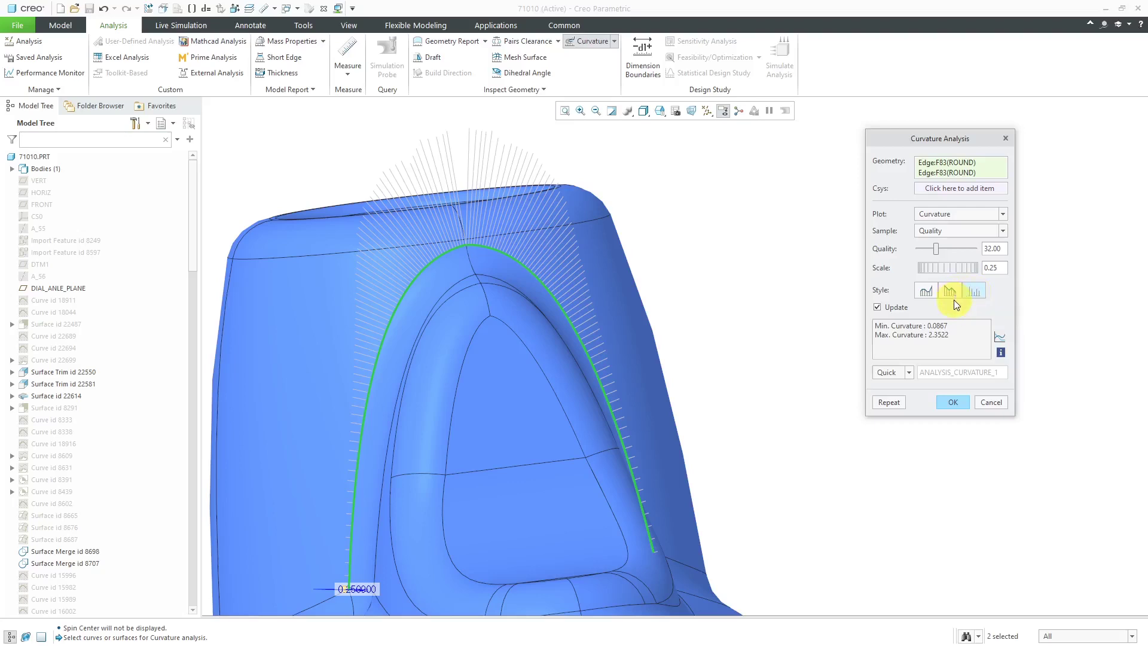
click(928, 292)
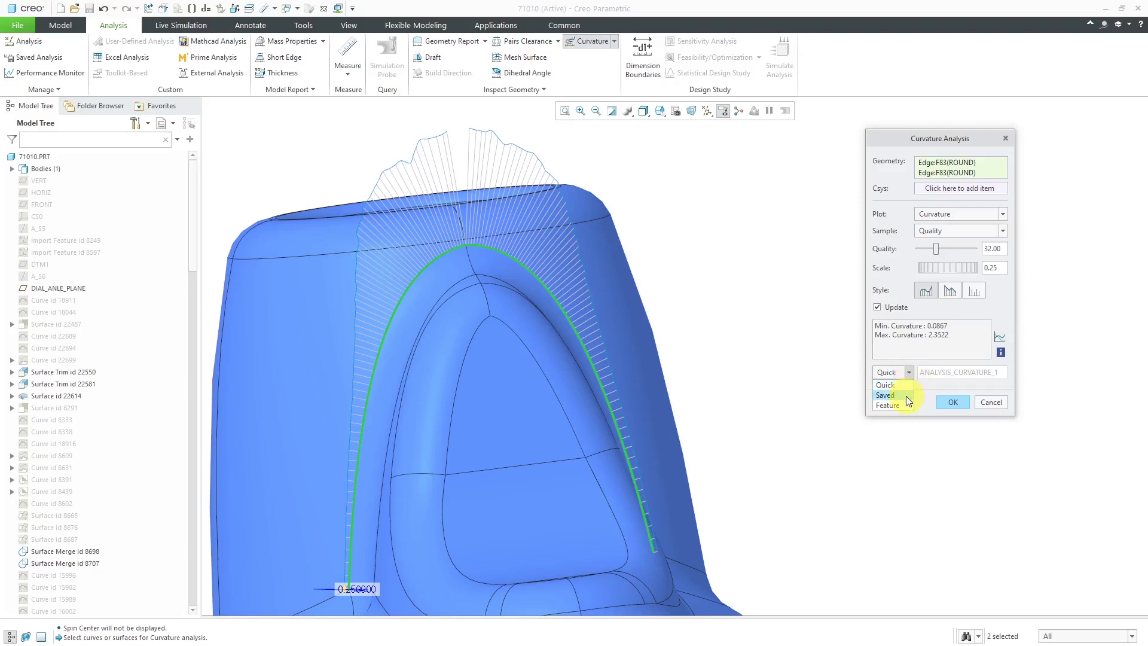
click(906, 396)
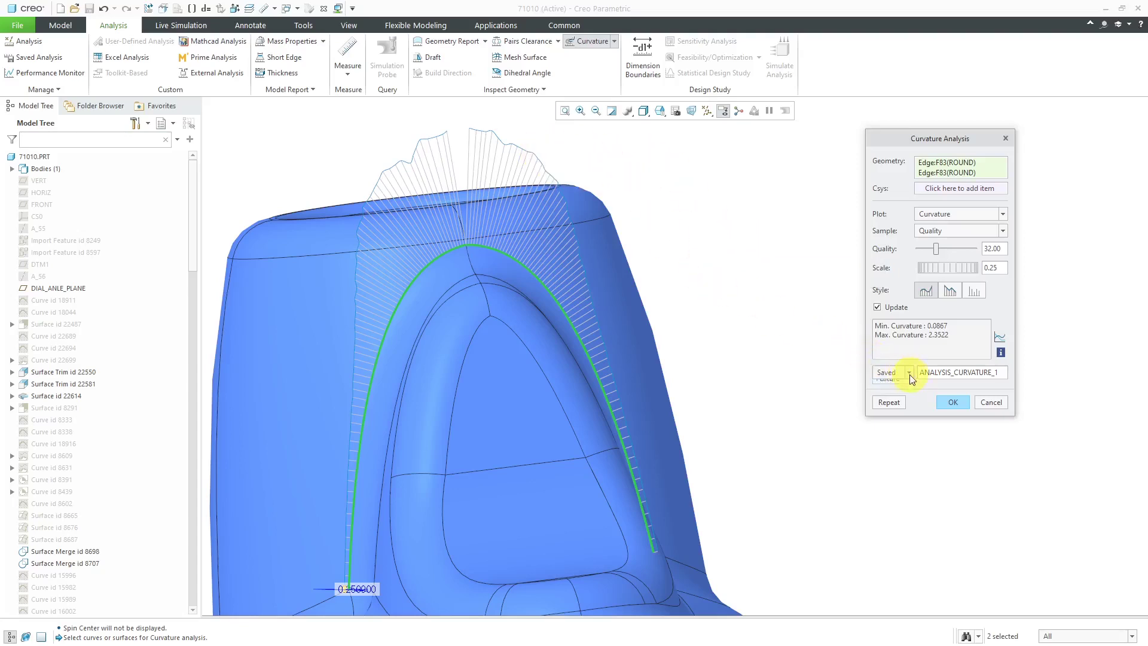
click(903, 406)
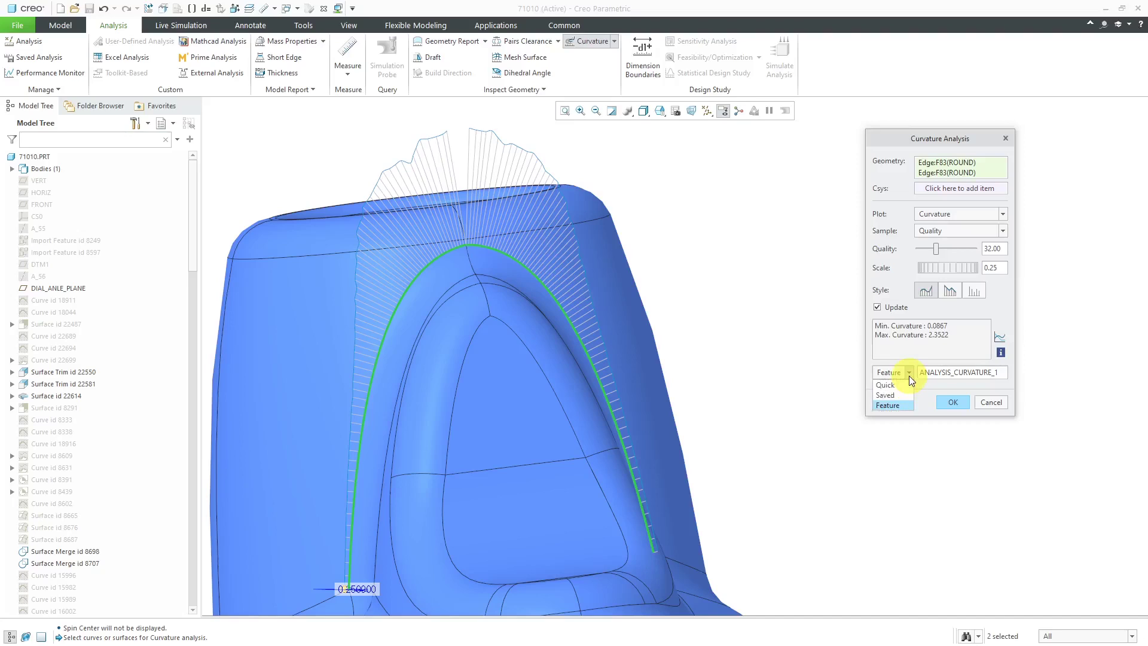
click(889, 386)
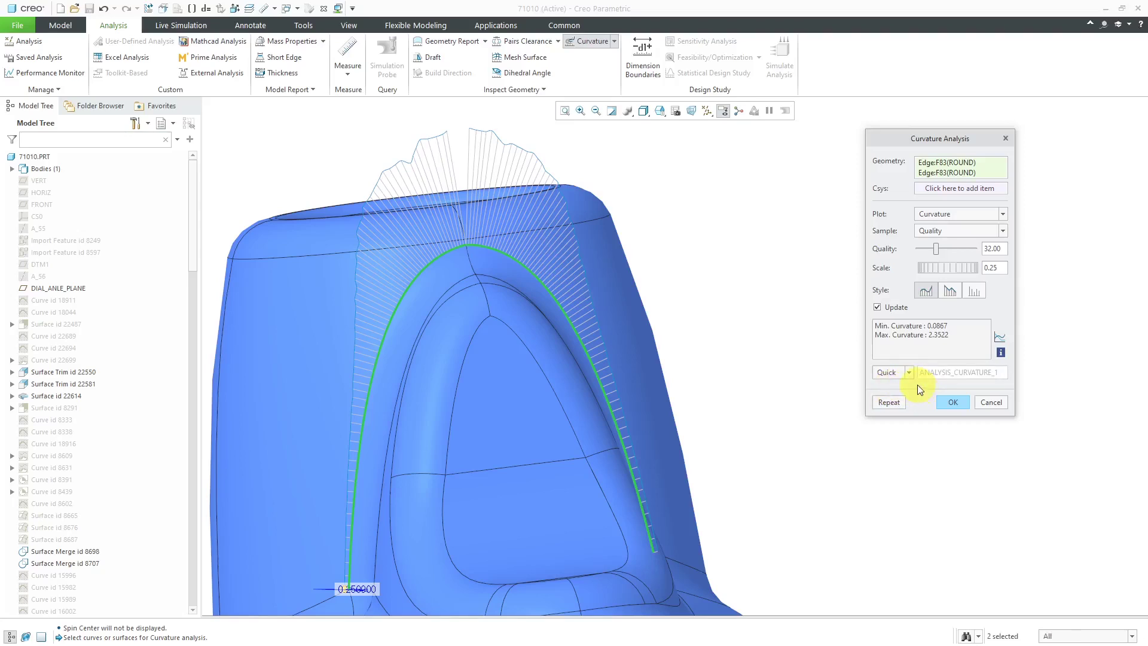
Step: Try the Radius and Tangents plot types, then set Plot back to Curvature
click(1003, 216)
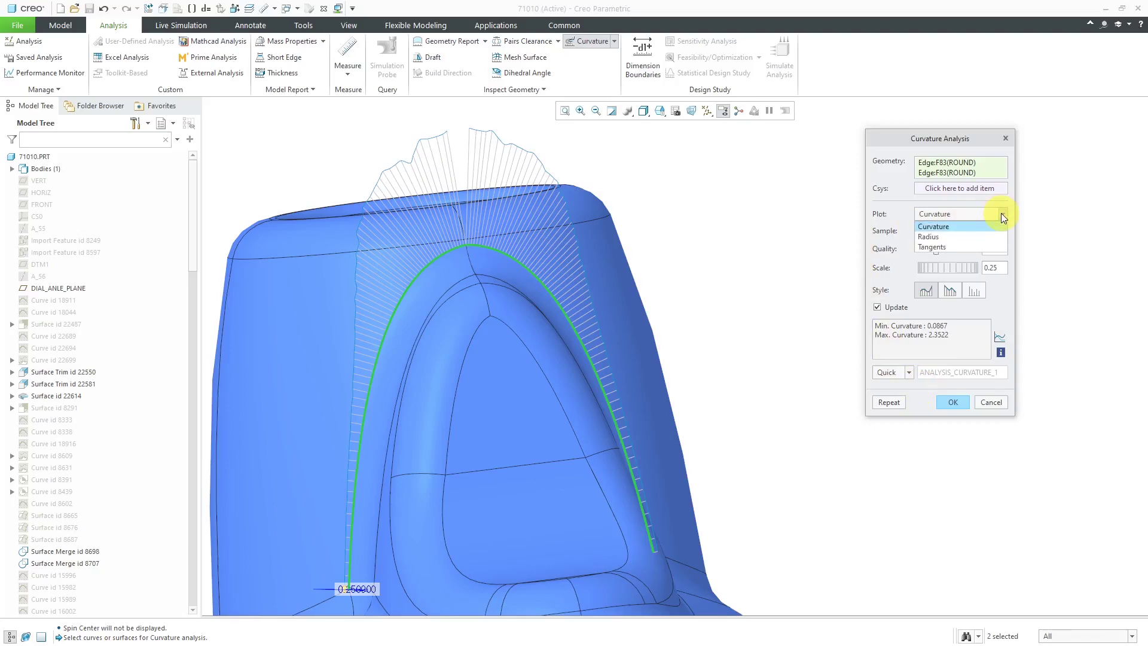
click(937, 238)
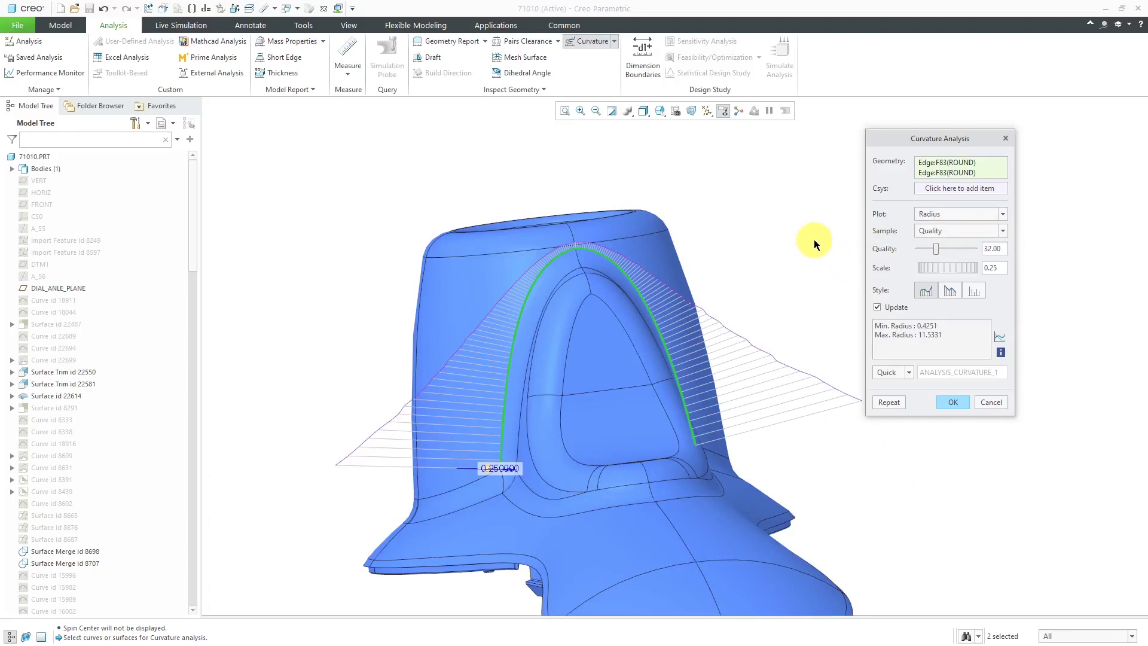
click(1003, 214)
click(981, 244)
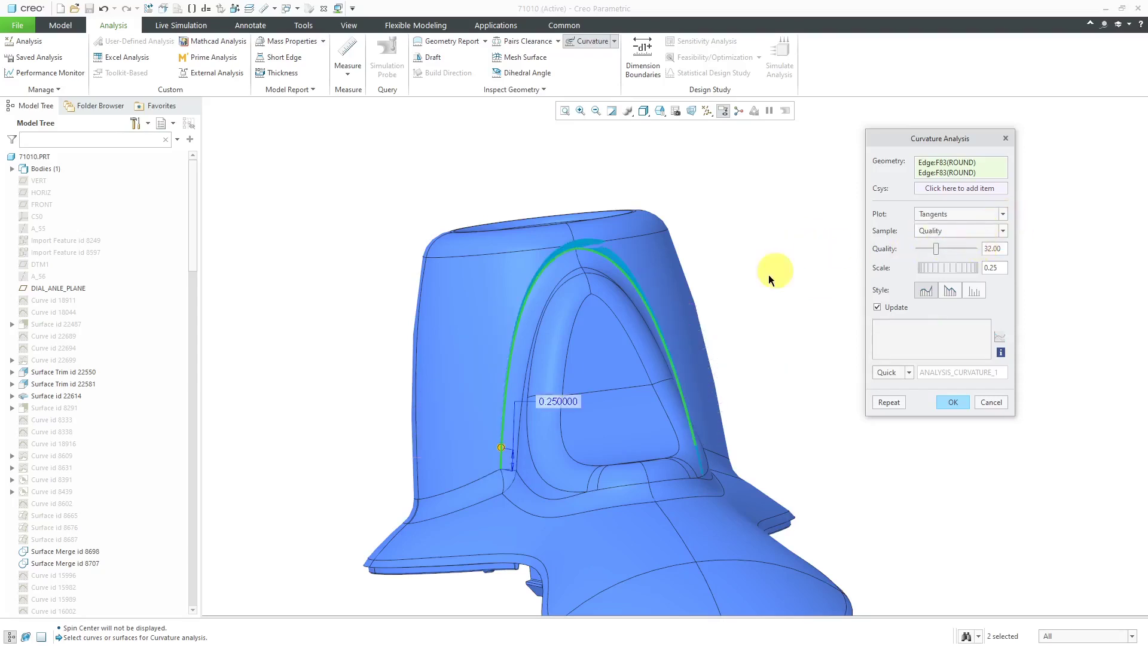
scroll(583, 245, up, 6)
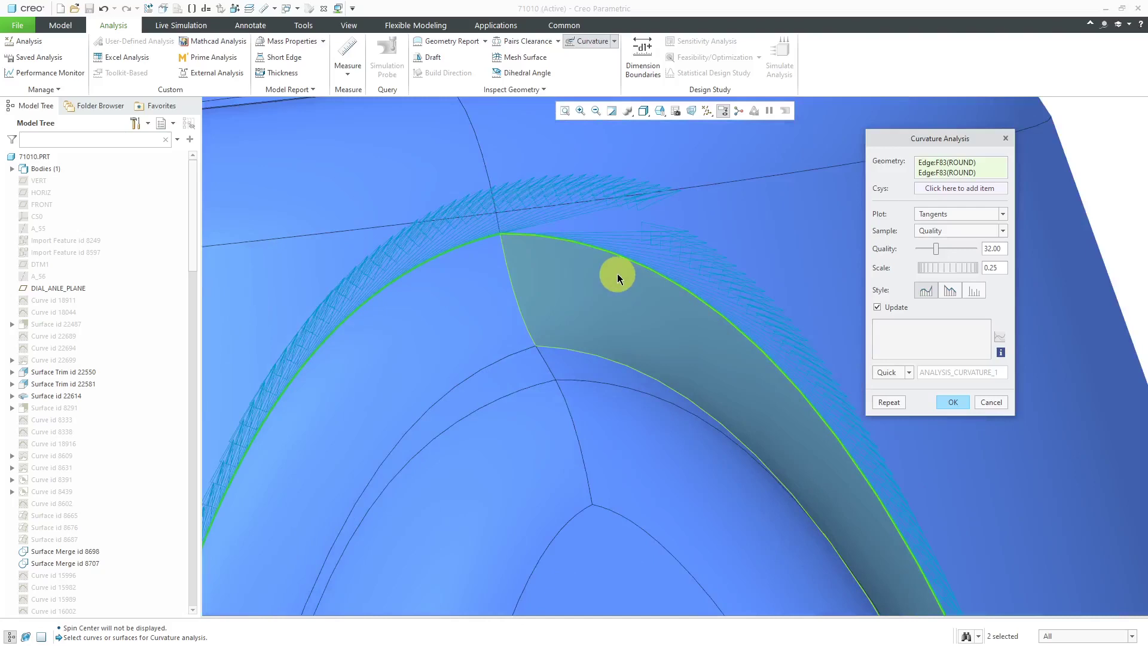
scroll(580, 241, down, 8)
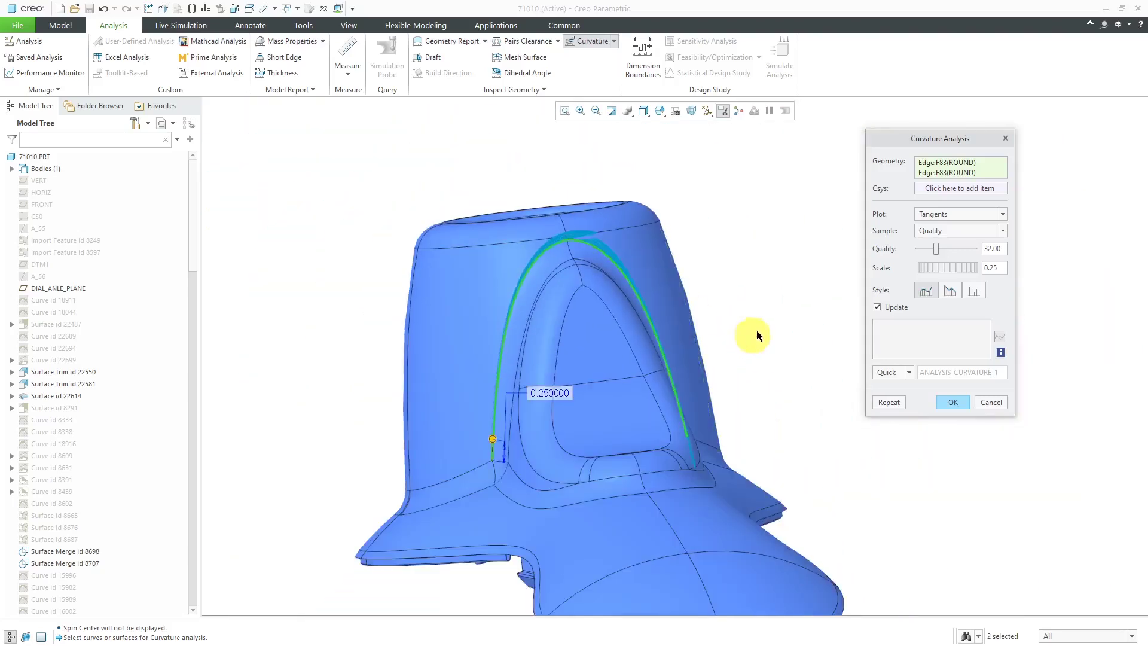
click(972, 214)
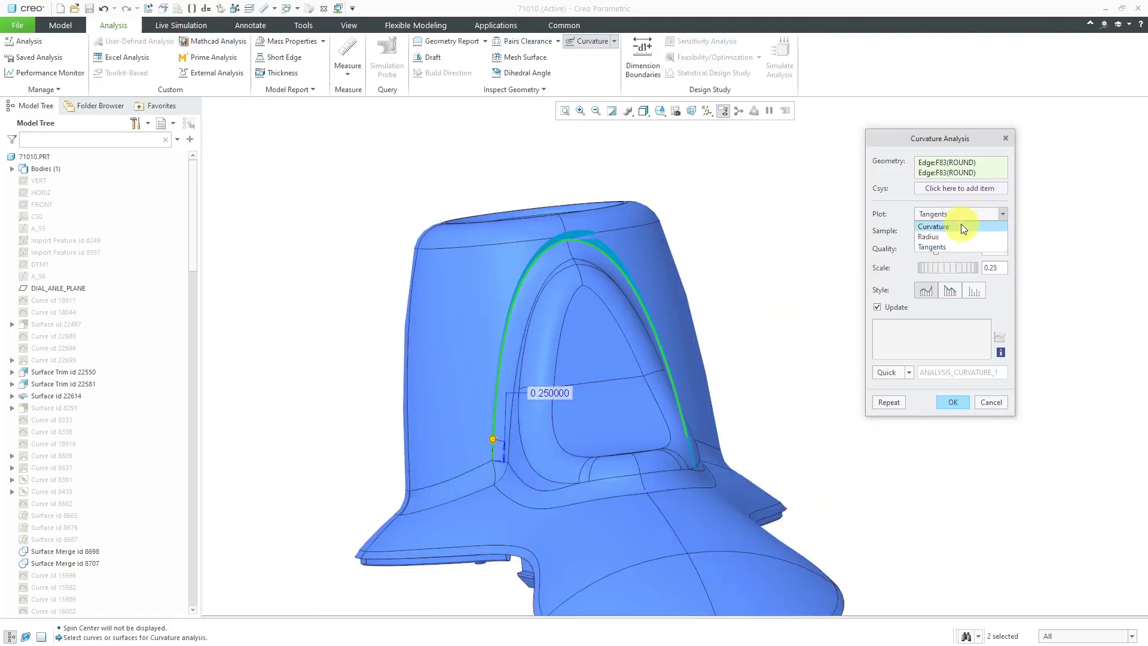
click(933, 226)
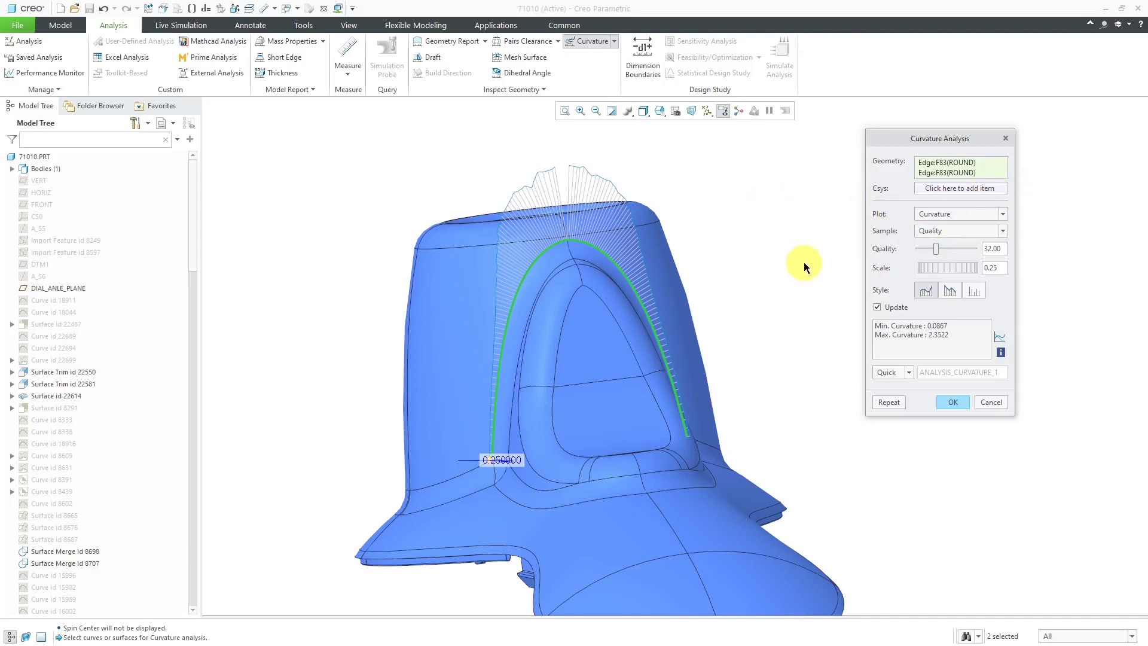
Step: Analyse the first four F147 round edges of the side loop
middle_drag(661, 328, 676, 354)
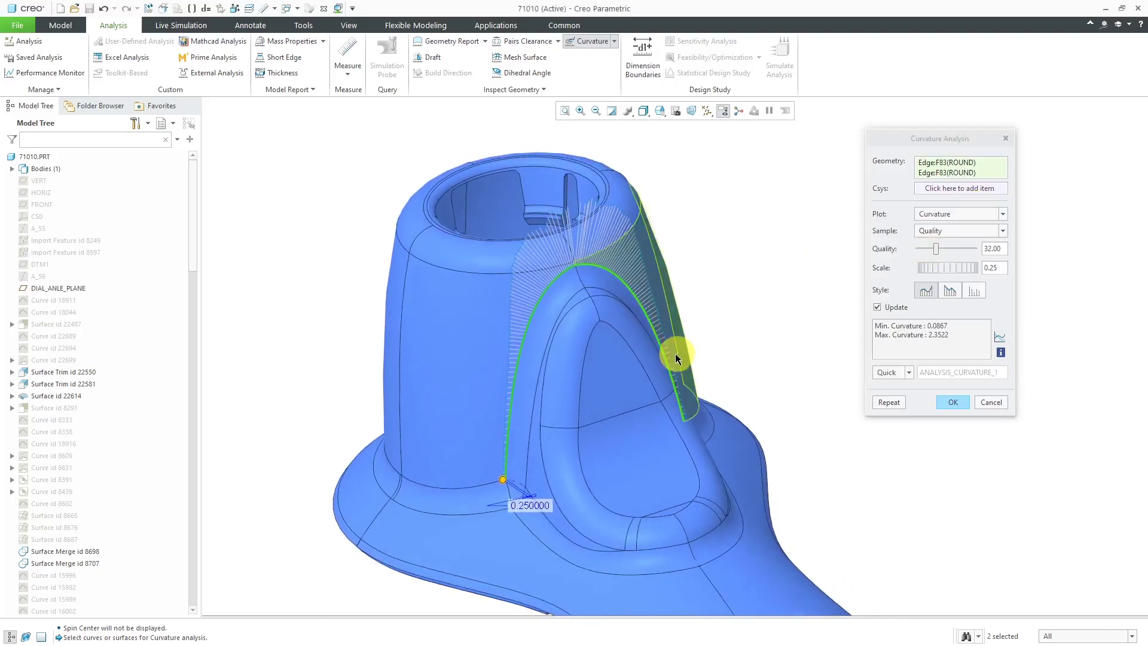
click(587, 361)
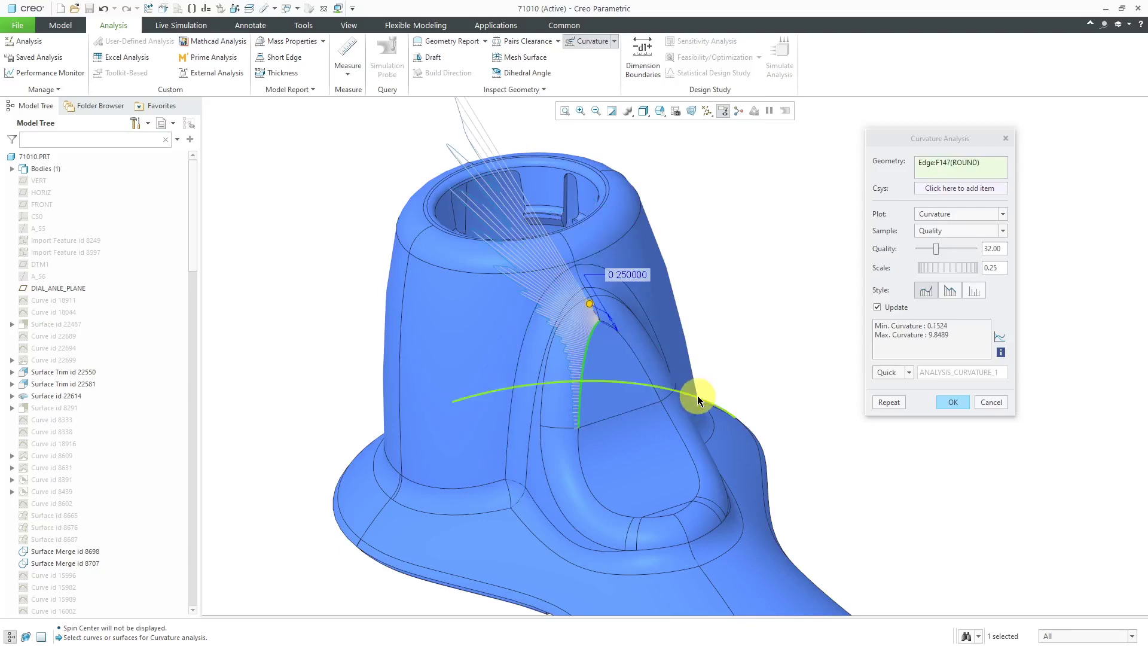
ctrl+click(643, 365)
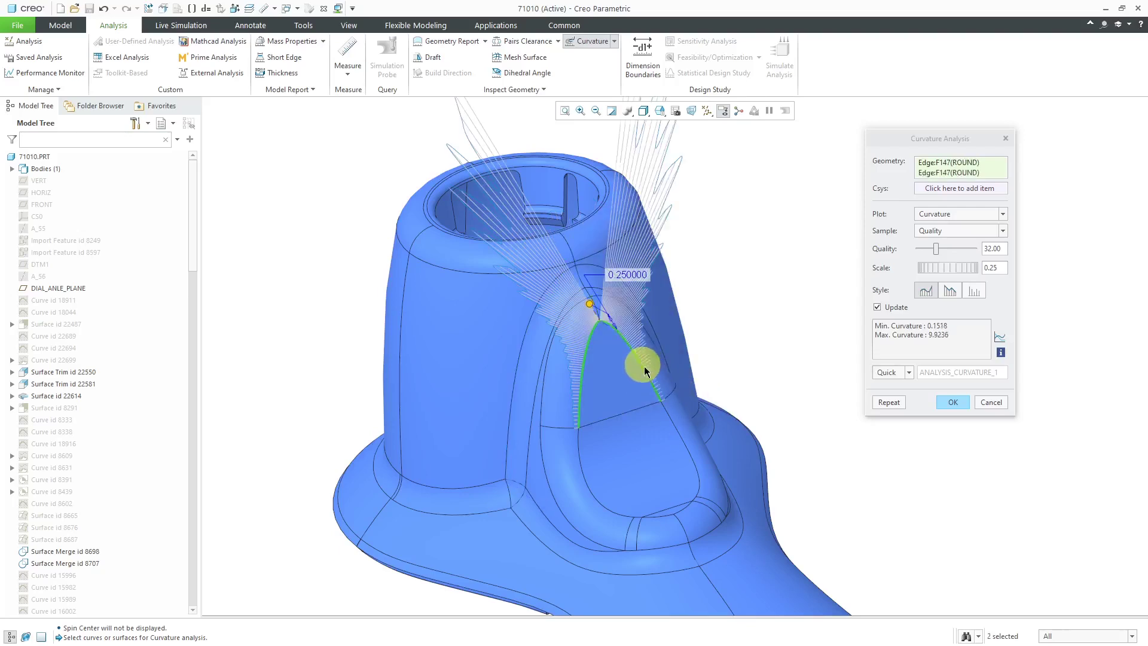
ctrl+click(674, 420)
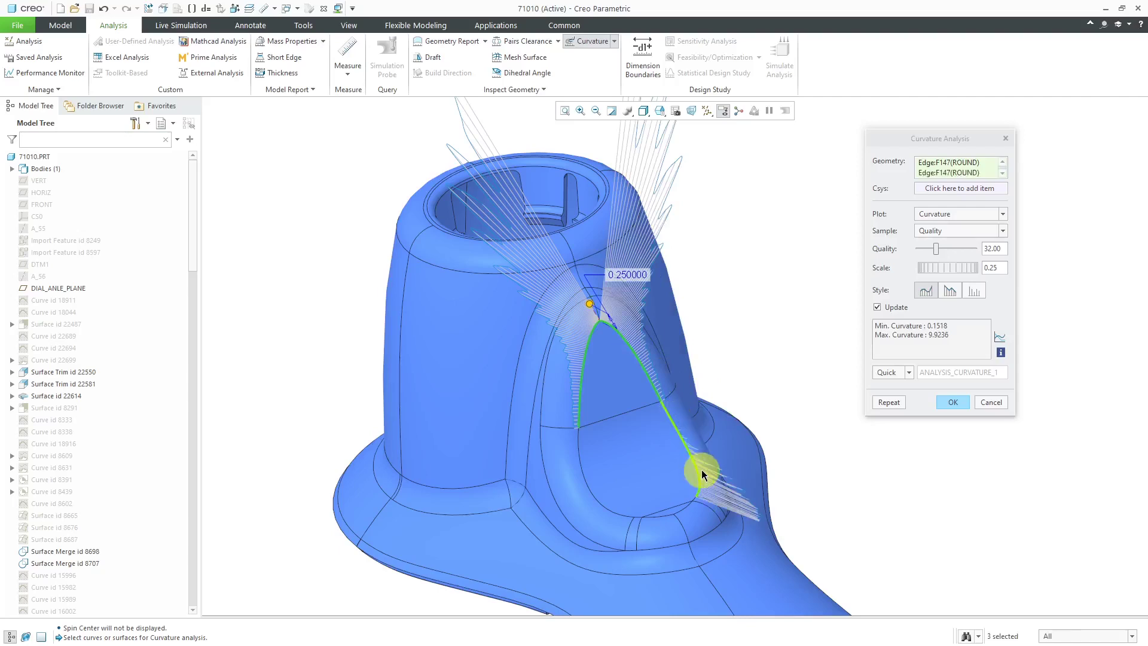
ctrl+click(580, 461)
Step: Add the bottom and right-side F147 loop edges, peaking at curvature 9.9236
scroll(636, 474, down, 5)
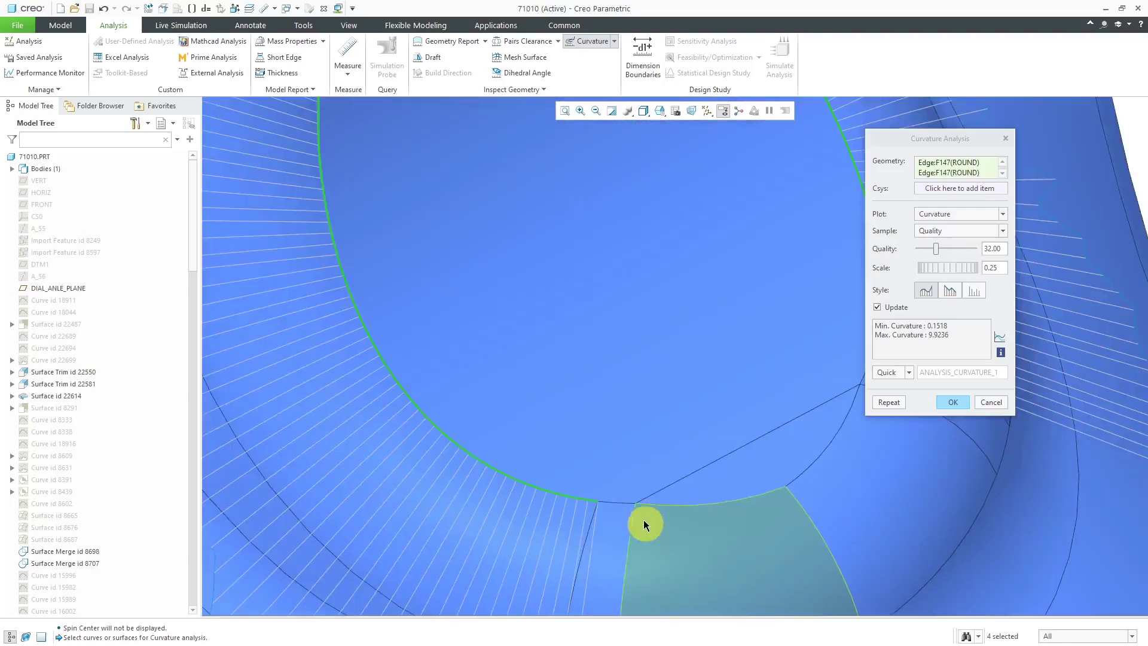
ctrl+click(676, 504)
ctrl+click(795, 482)
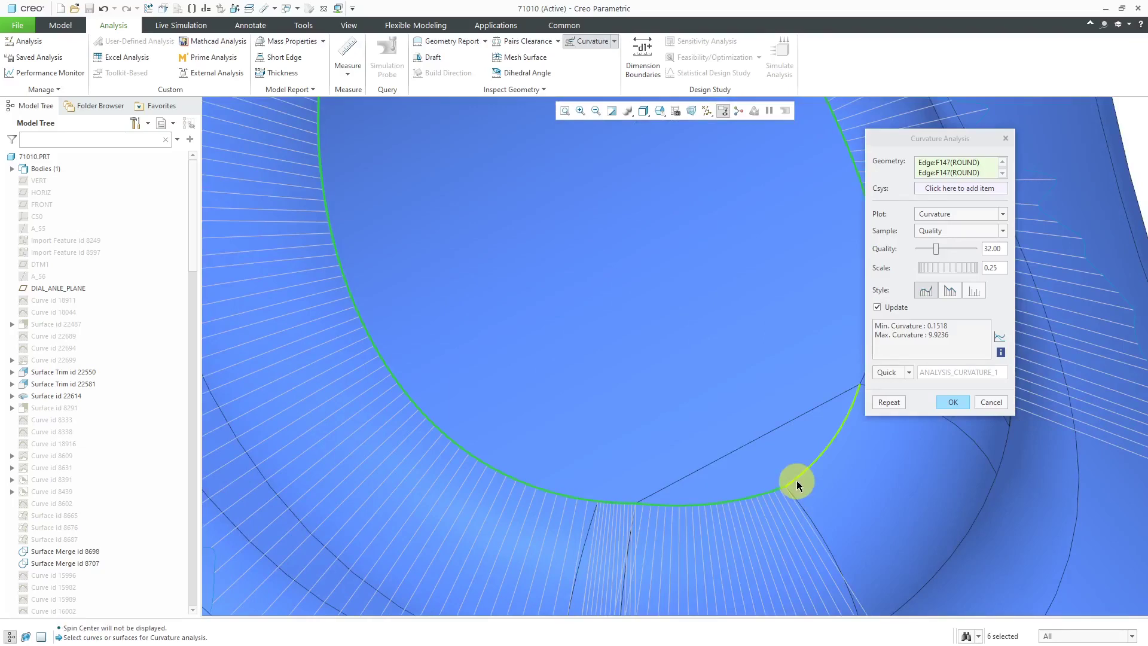
ctrl+click(796, 480)
scroll(688, 447, up, 5)
middle_drag(687, 448, 601, 413)
scroll(601, 413, down, 3)
middle_drag(628, 303, 618, 270)
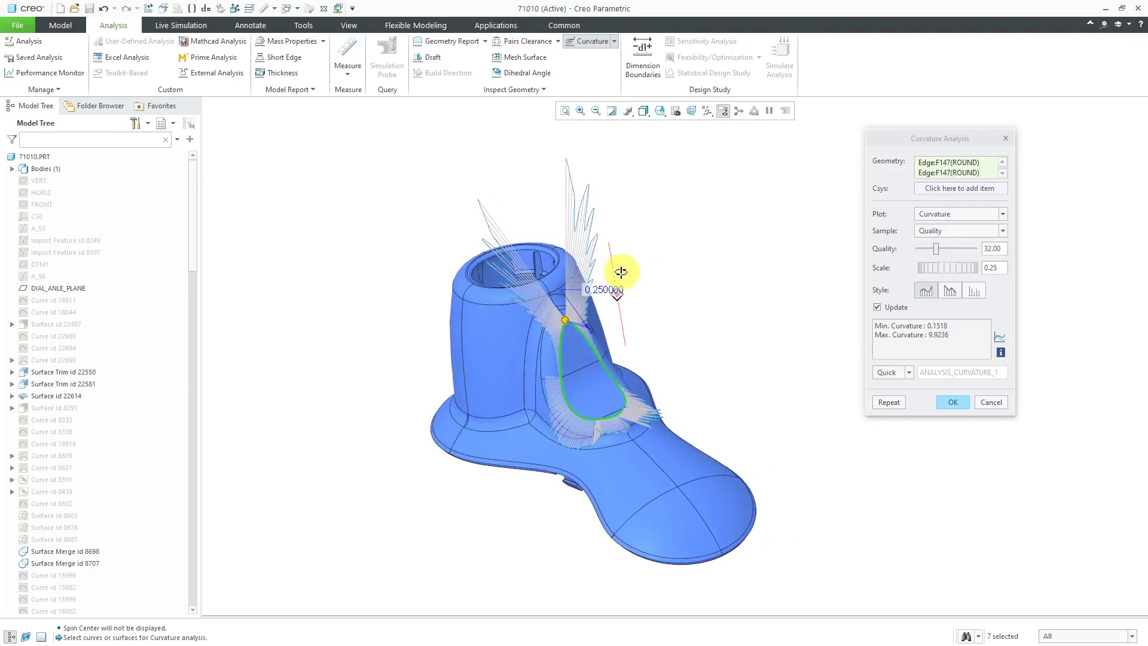
Step: Pick the base edge, then clear all analysed references
click(642, 453)
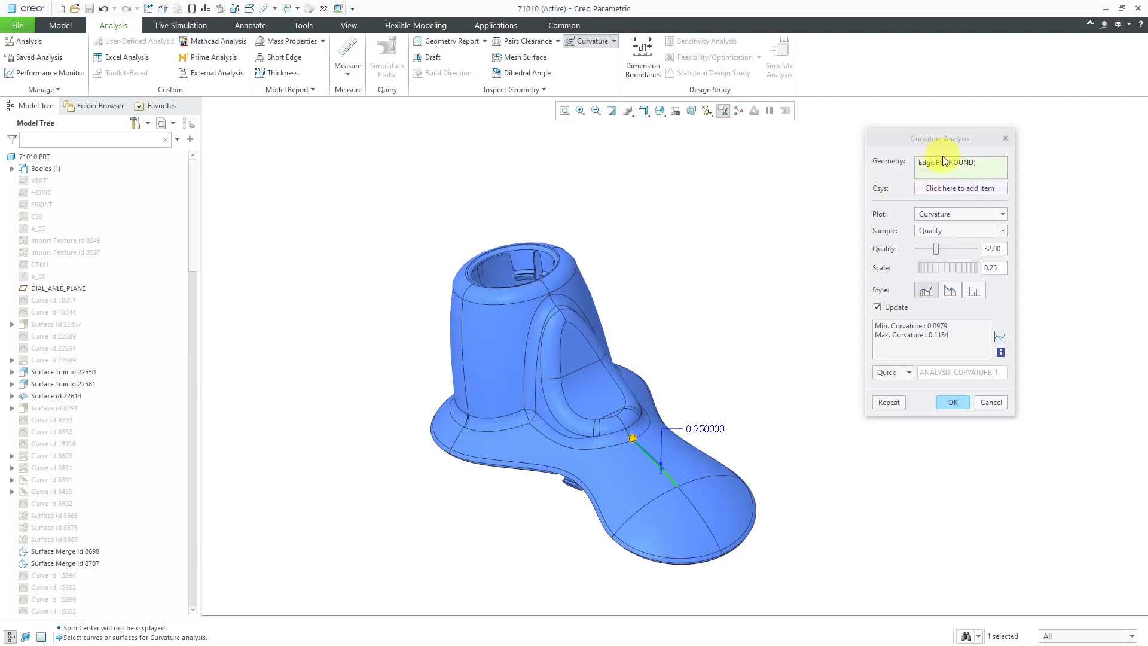
right_click(673, 206)
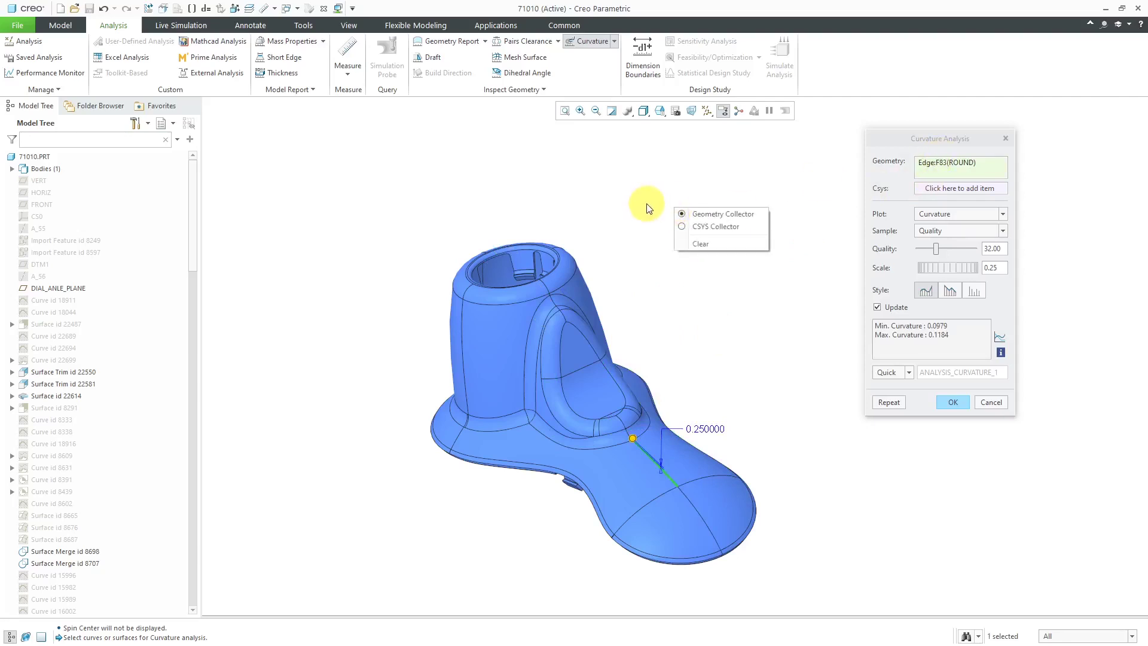
click(702, 244)
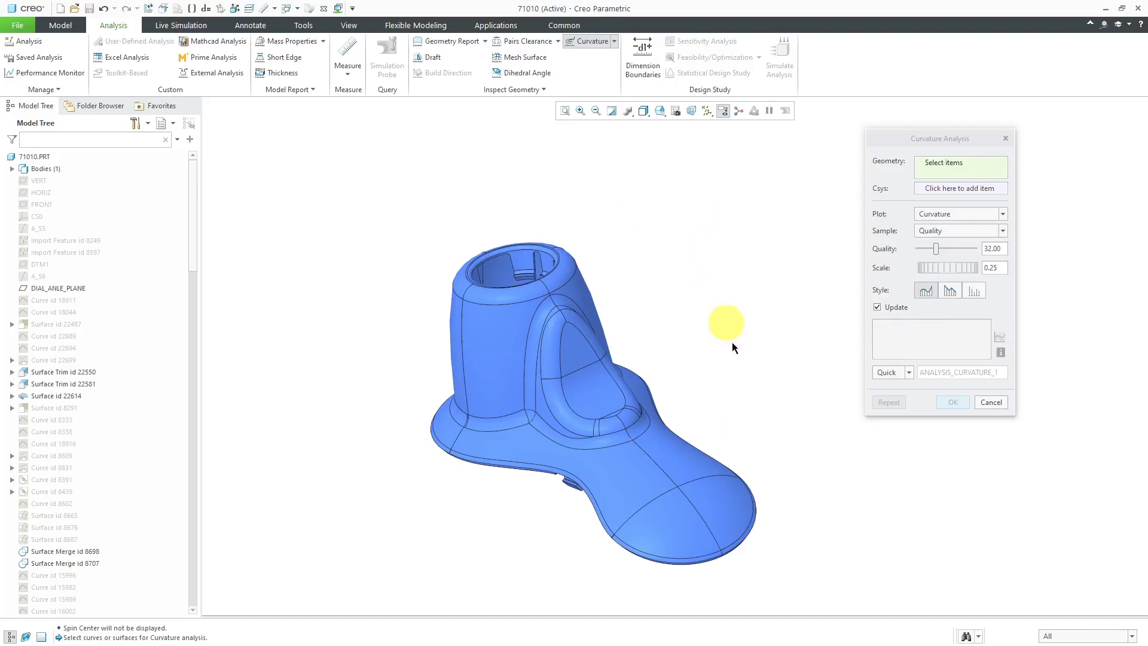
Step: Analyse the edge running down the foot and the edge toward the toe tip
click(655, 468)
scroll(692, 550, up, 5)
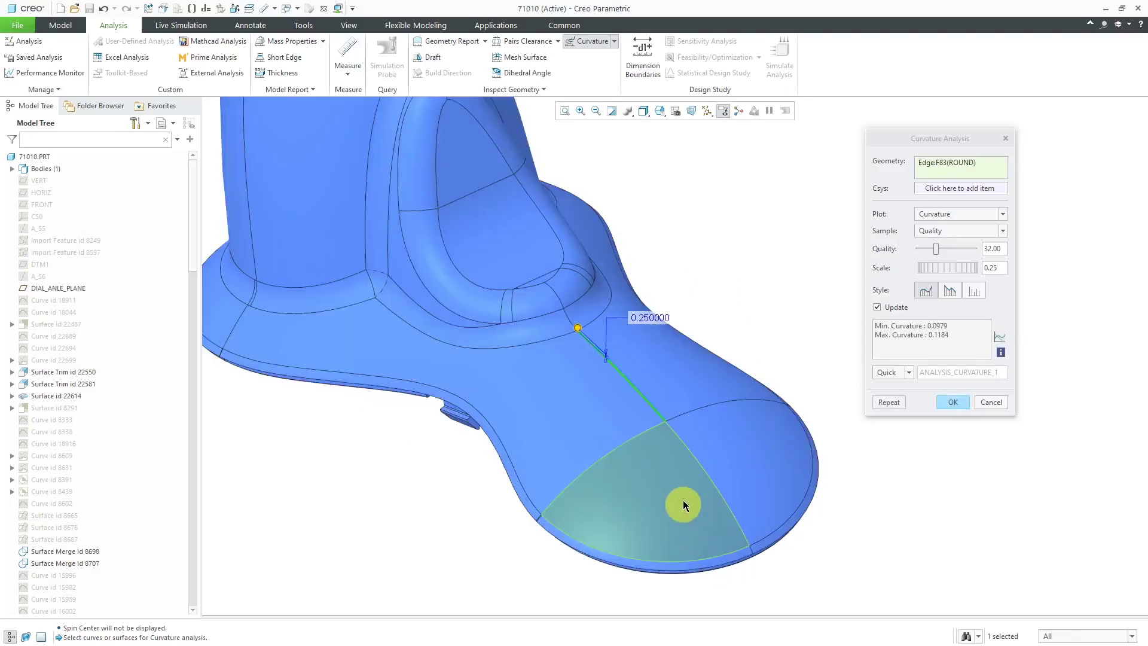
ctrl+click(715, 518)
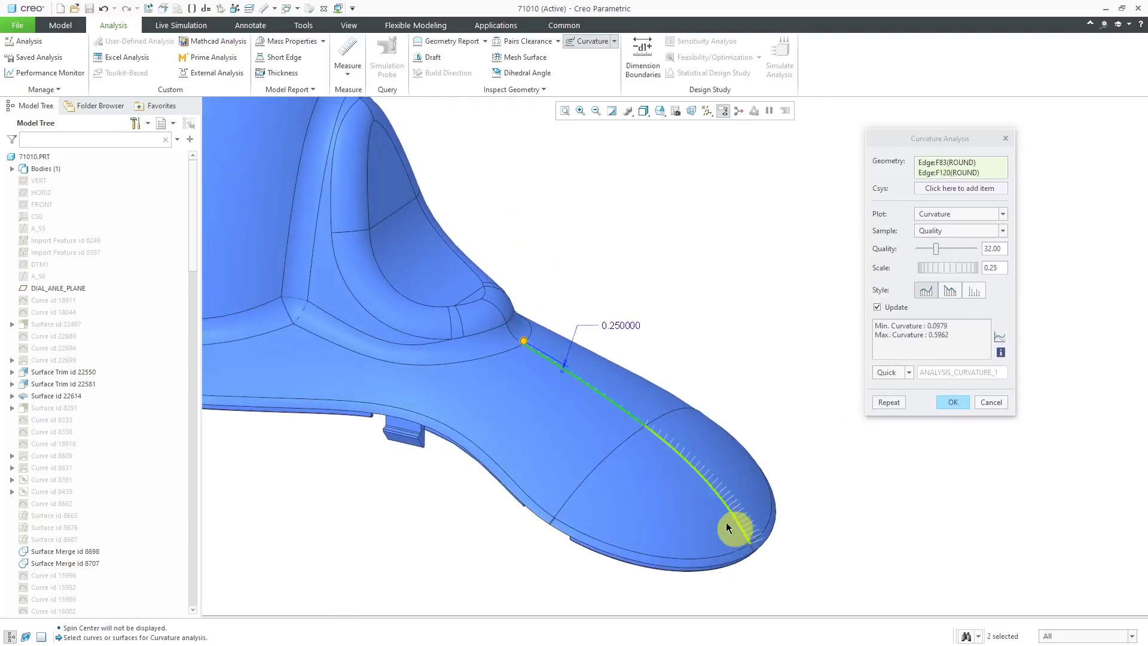
scroll(649, 479, up, 5)
mouse_move(633, 380)
middle_down()
mouse_move(645, 328)
mouse_move(654, 365)
mouse_move(641, 369)
mouse_move(638, 352)
mouse_move(583, 382)
mouse_move(598, 354)
middle_up()
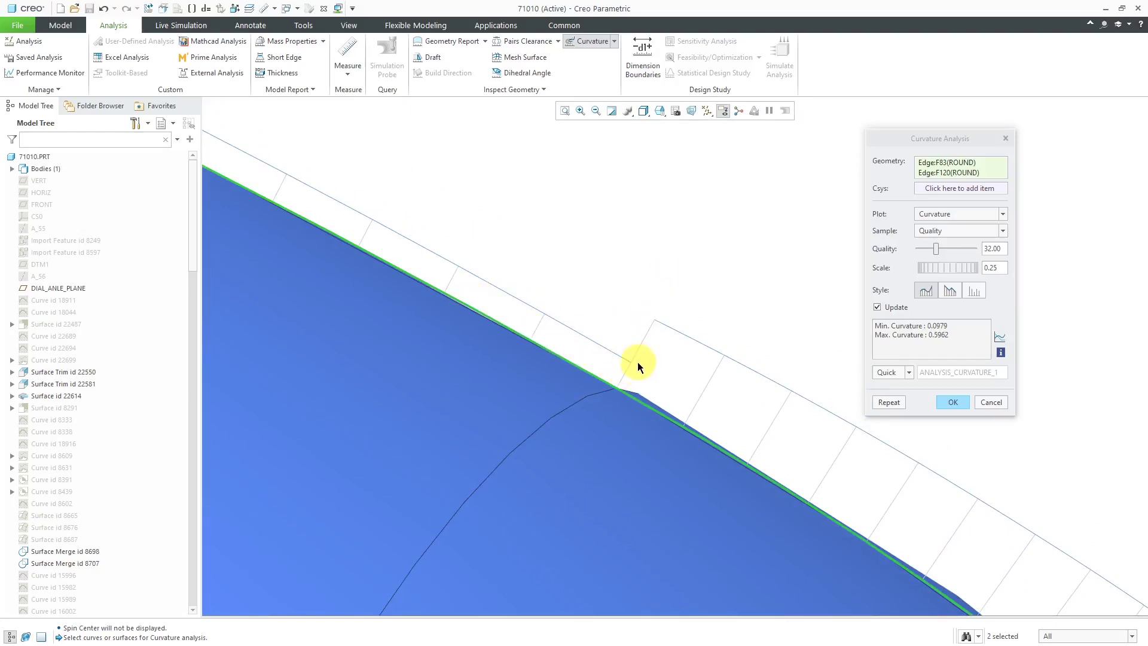
scroll(613, 364, down, 5)
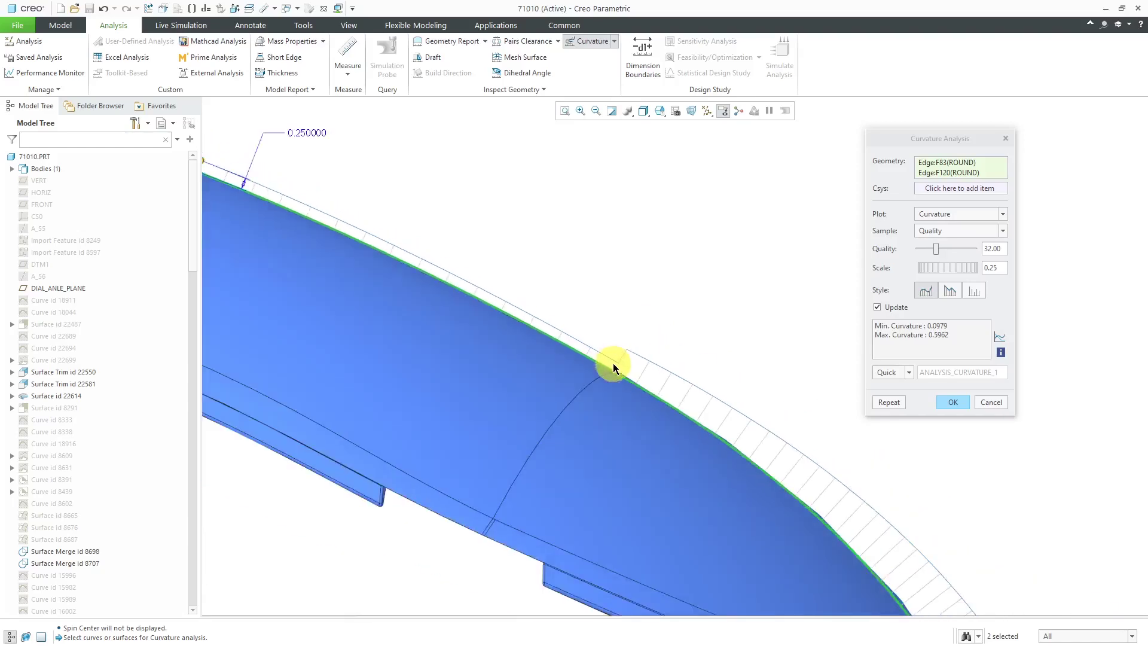
middle_drag(643, 282, 600, 298)
Step: Analyse the two F120 edges across the toe, reading curvature 0.4292 to 0.5467
click(594, 349)
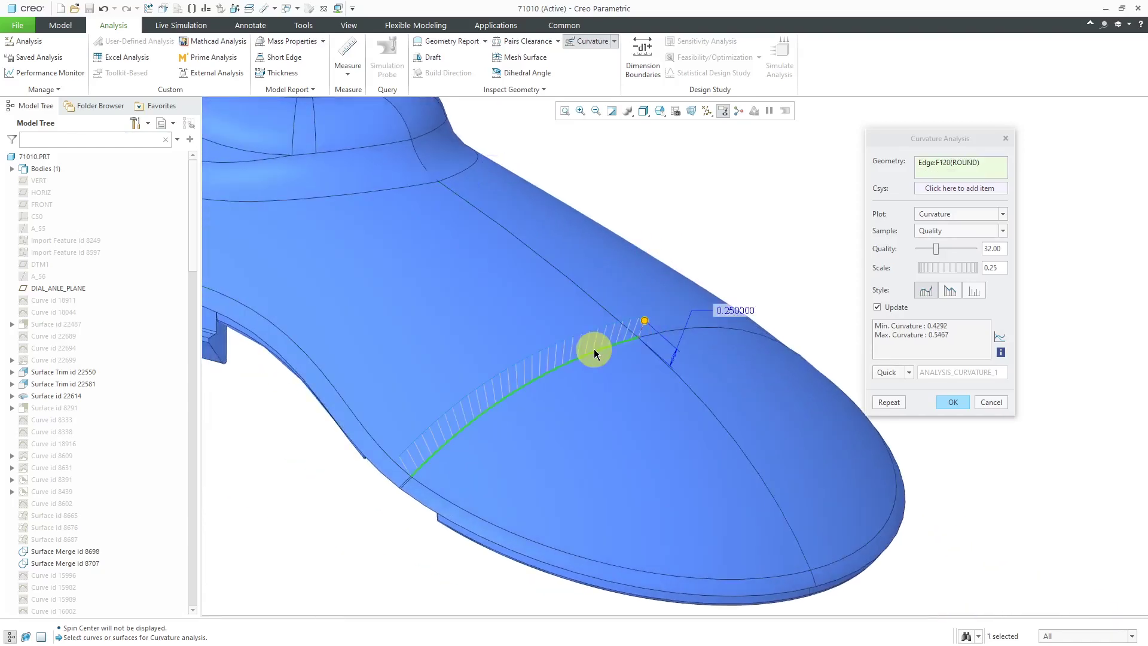
ctrl+click(656, 332)
middle_drag(655, 332, 642, 306)
scroll(642, 306, down, 5)
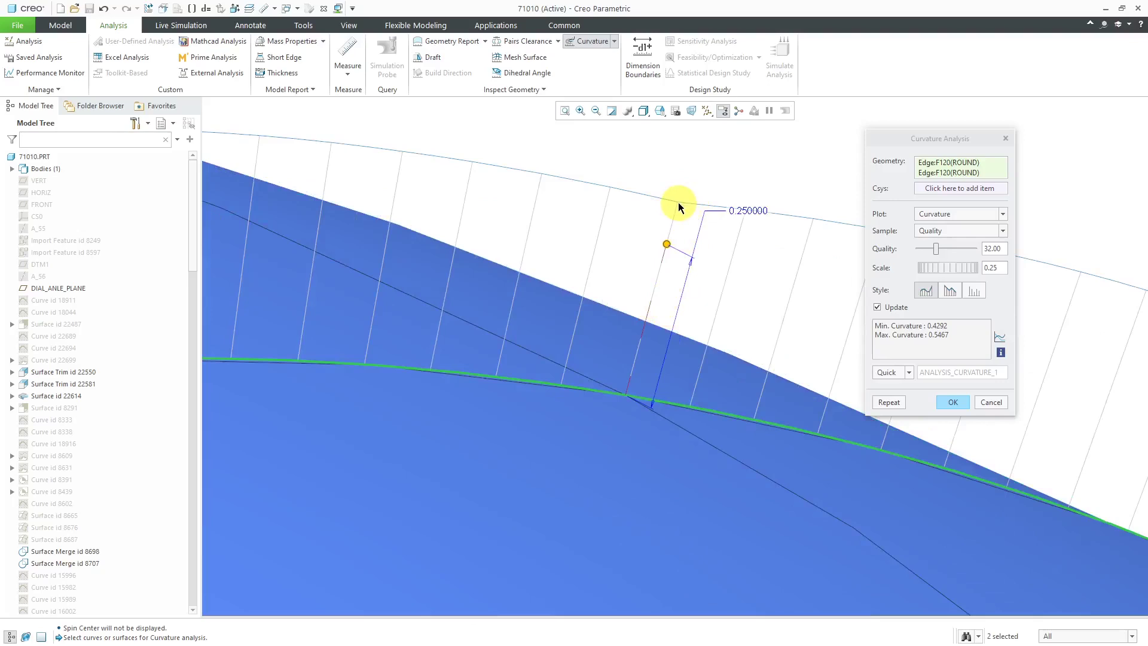
scroll(619, 341, up, 8)
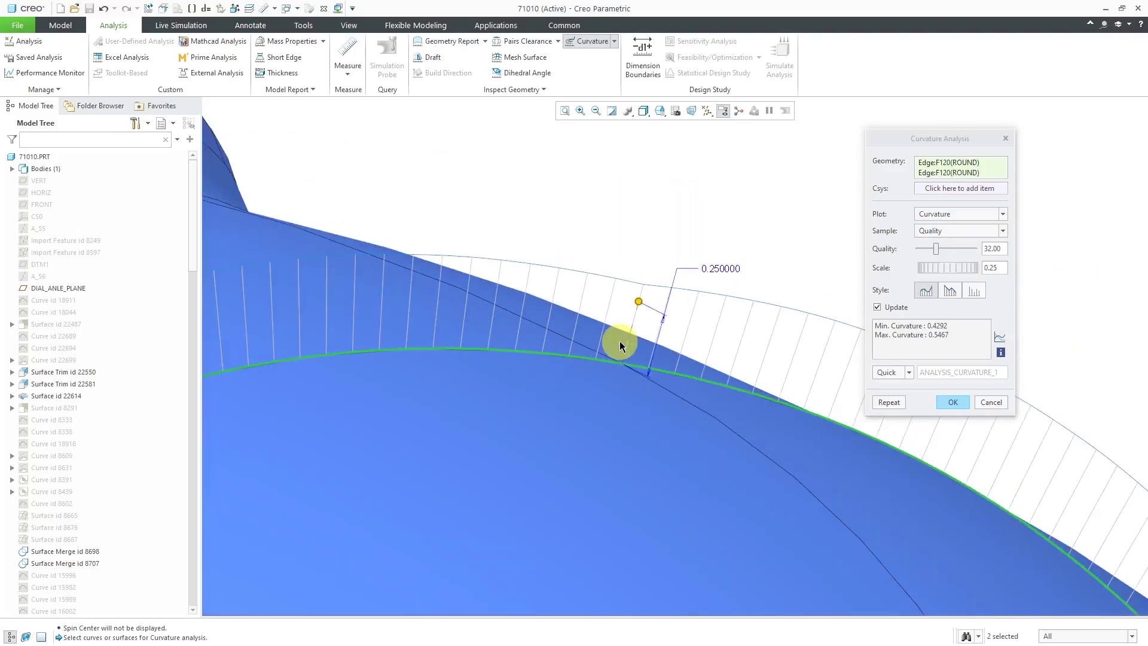
middle_drag(621, 334, 633, 366)
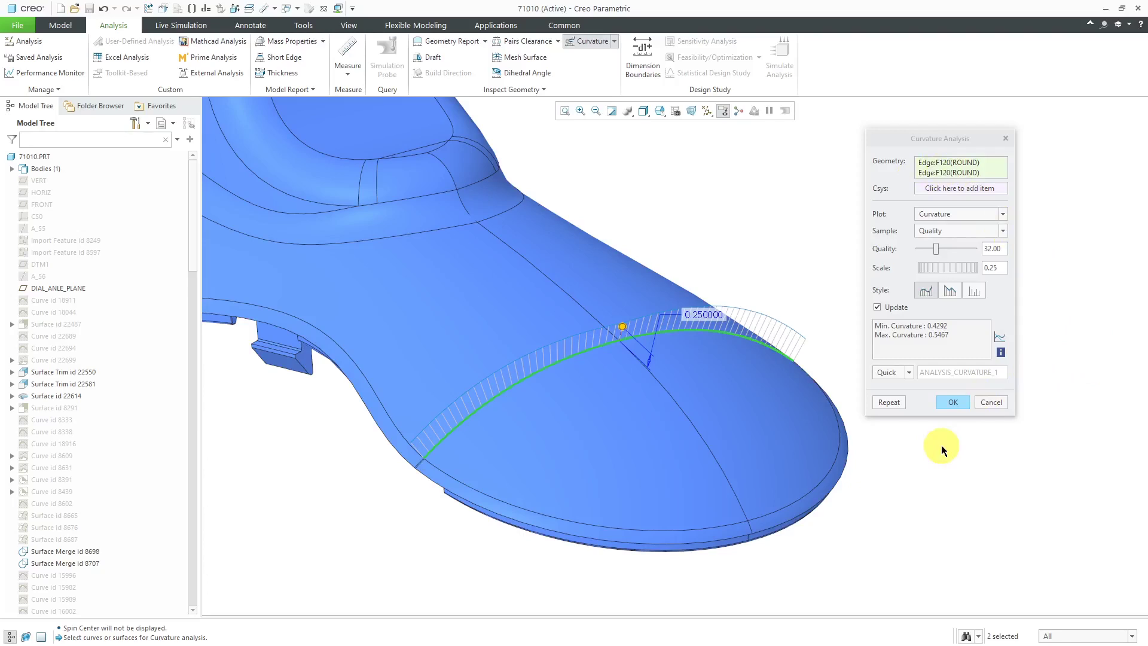
middle_drag(935, 474, 930, 478)
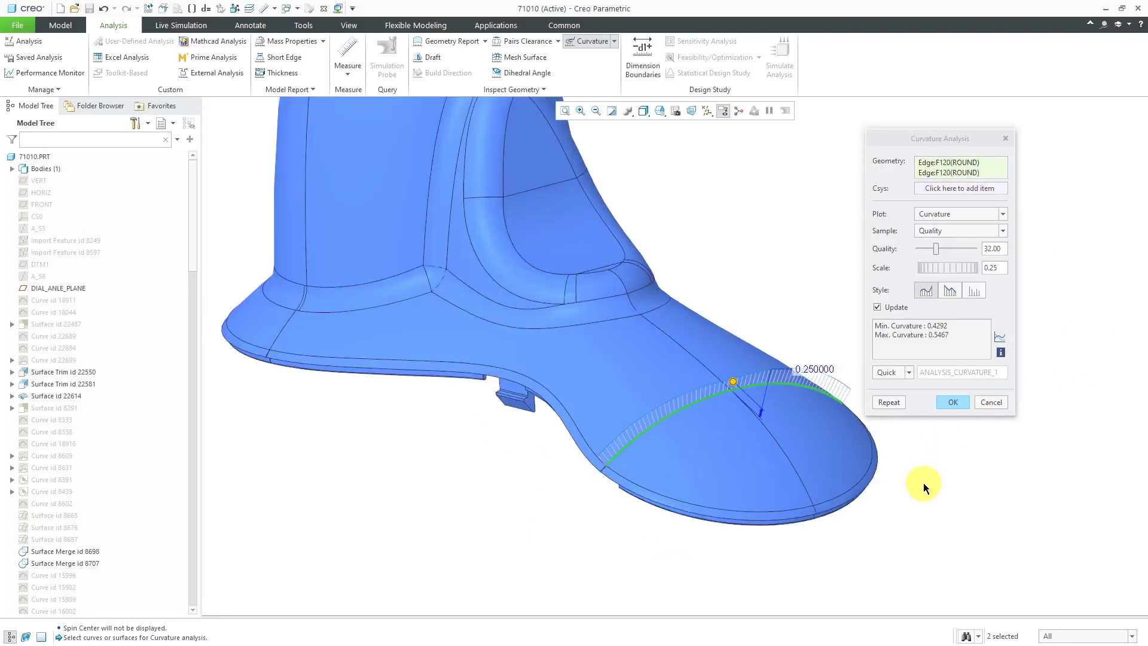
Step: Switch the analysis to the Surf:F30 toe surface instead of edges
click(732, 473)
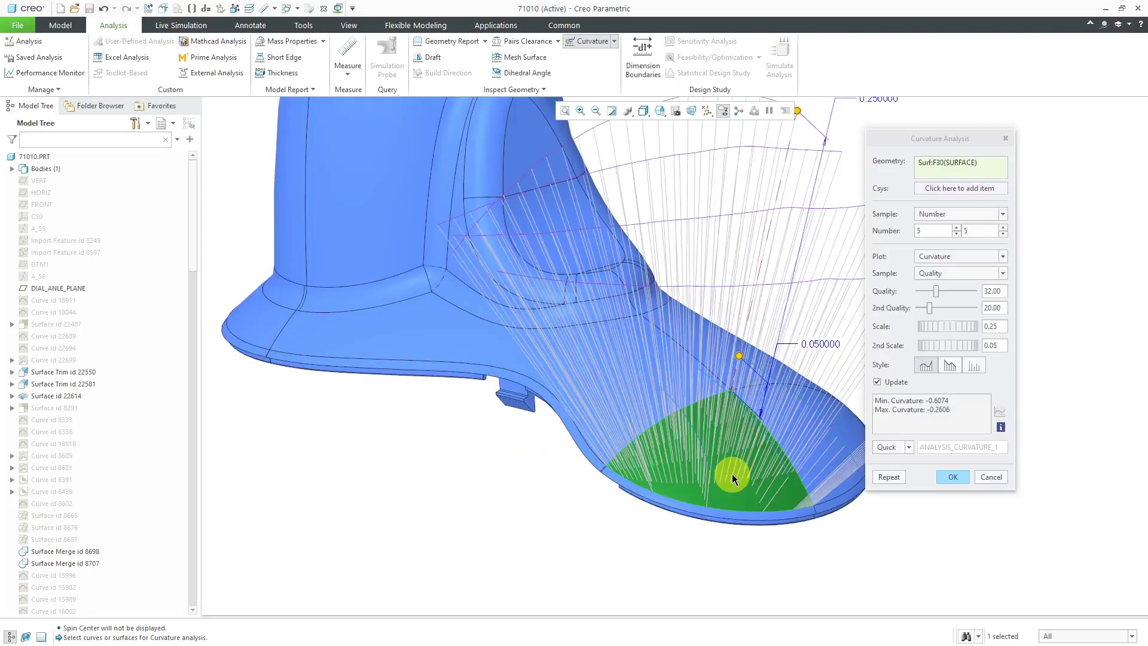
scroll(561, 474, down, 3)
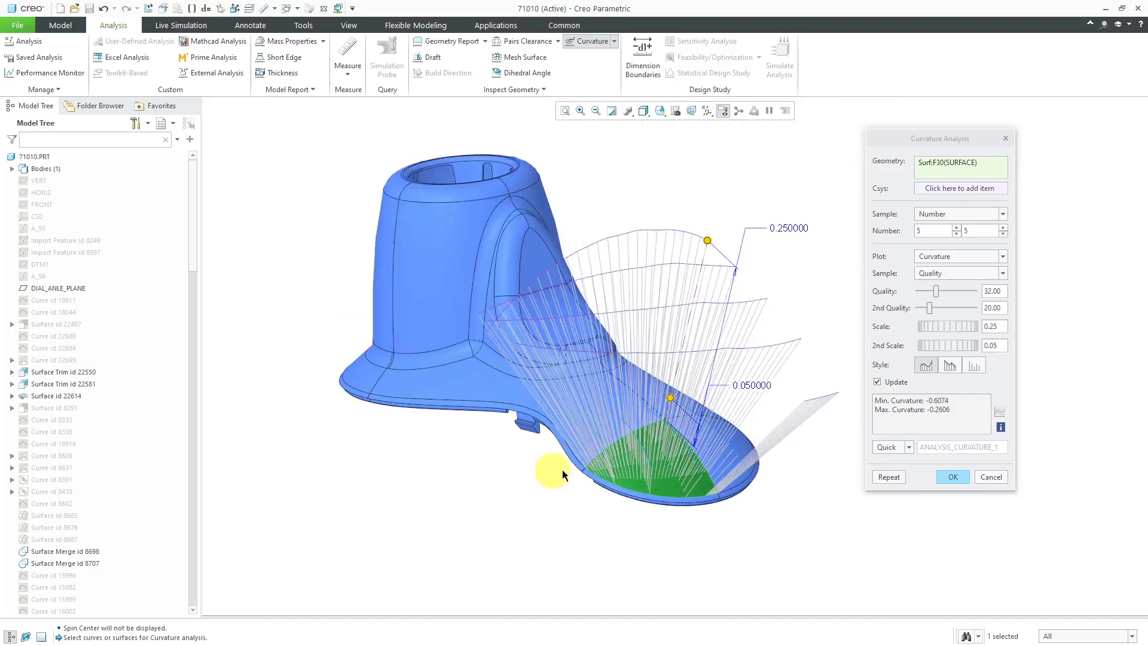
mouse_move(632, 436)
middle_down()
mouse_move(610, 425)
mouse_move(631, 435)
middle_up()
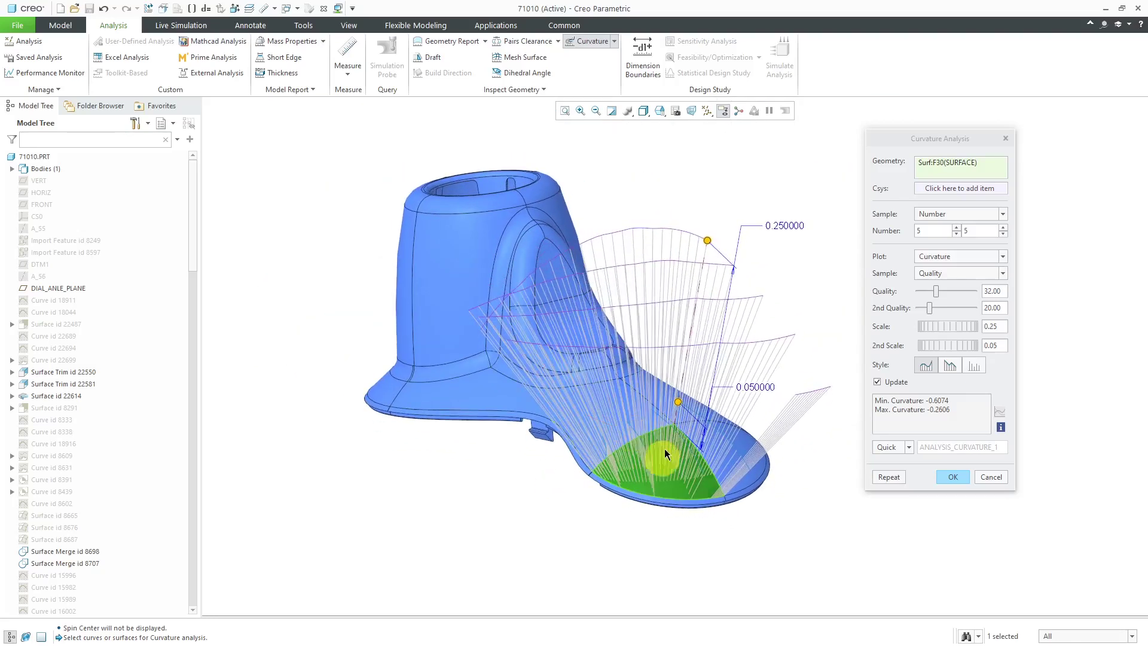
Step: Set the plot scale to 0.05
double_click(787, 228)
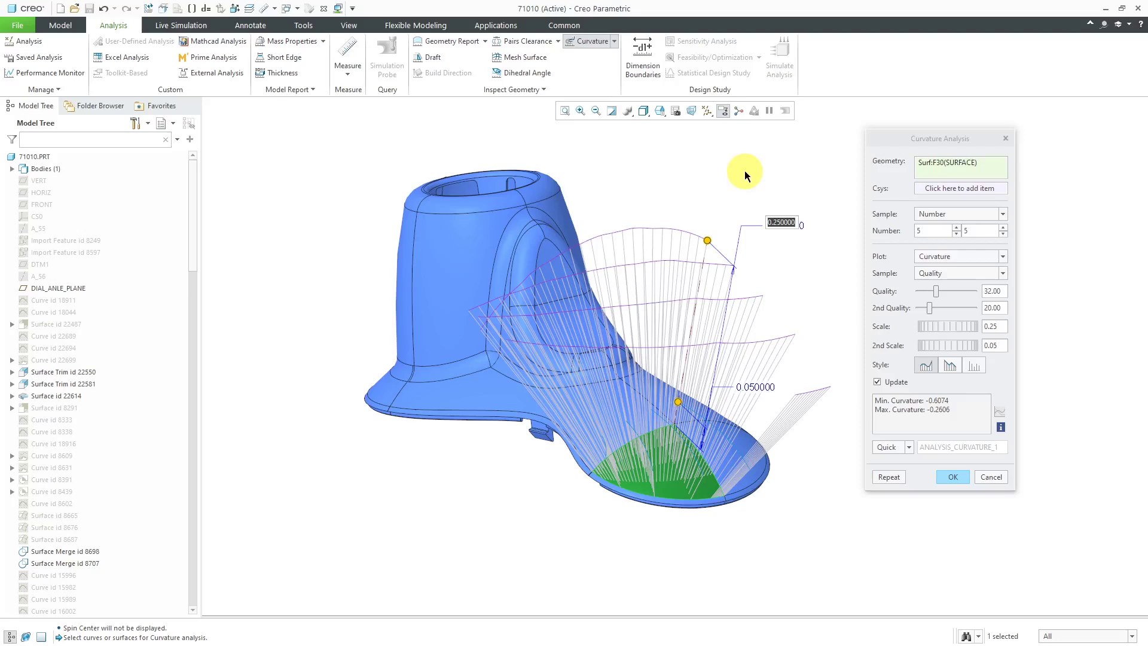
text(0.05)
key(Return)
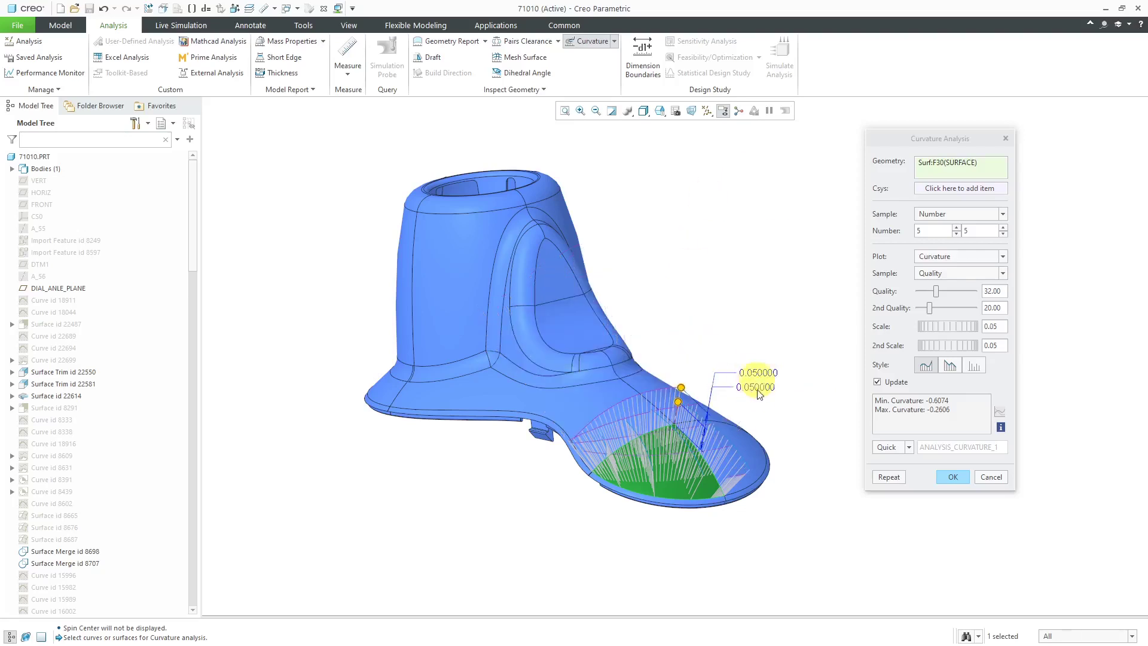
Step: Add the neighbouring F30 toe surface, giving curvature -0.6074 to -0.2439
middle_drag(693, 423, 708, 432)
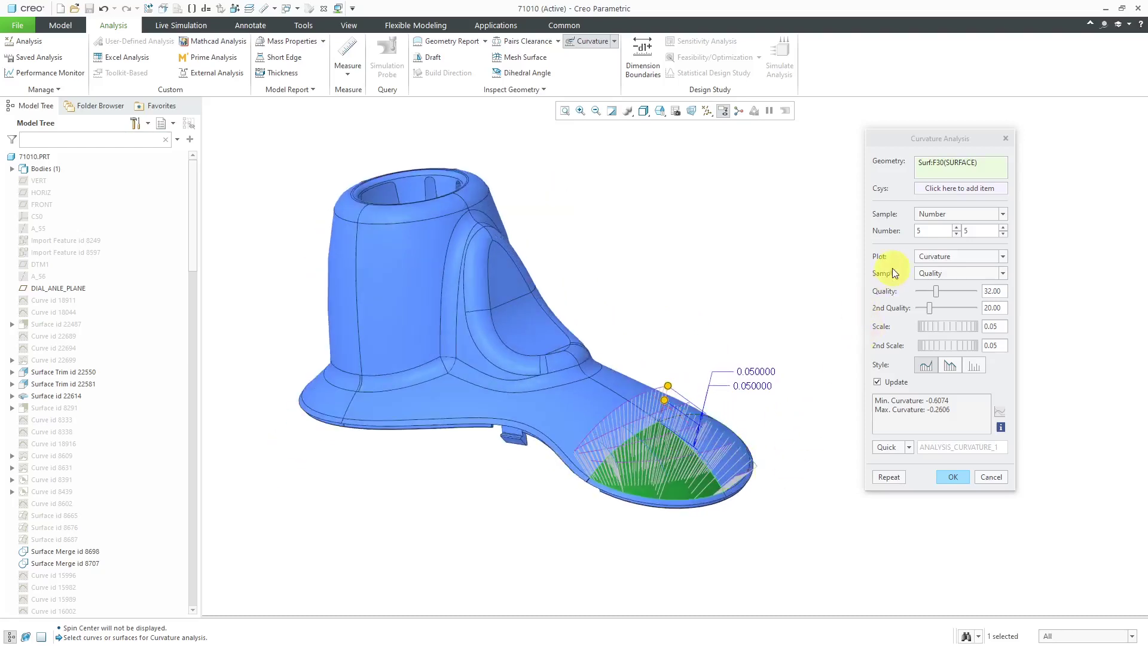
scroll(739, 443, up, 5)
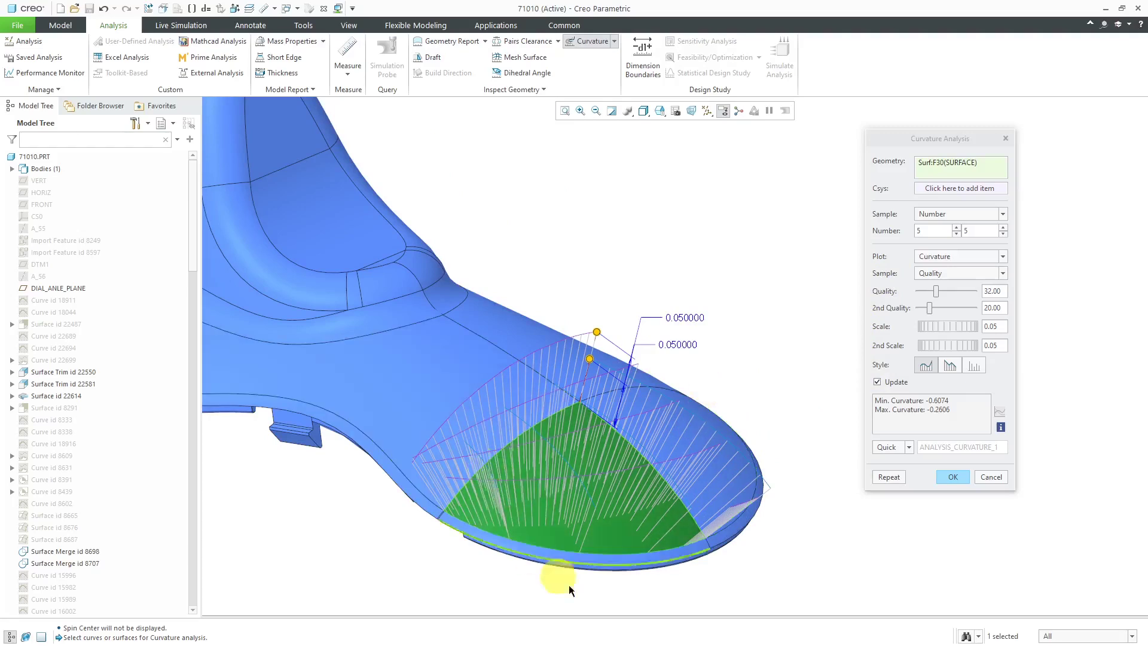
scroll(626, 482, down, 5)
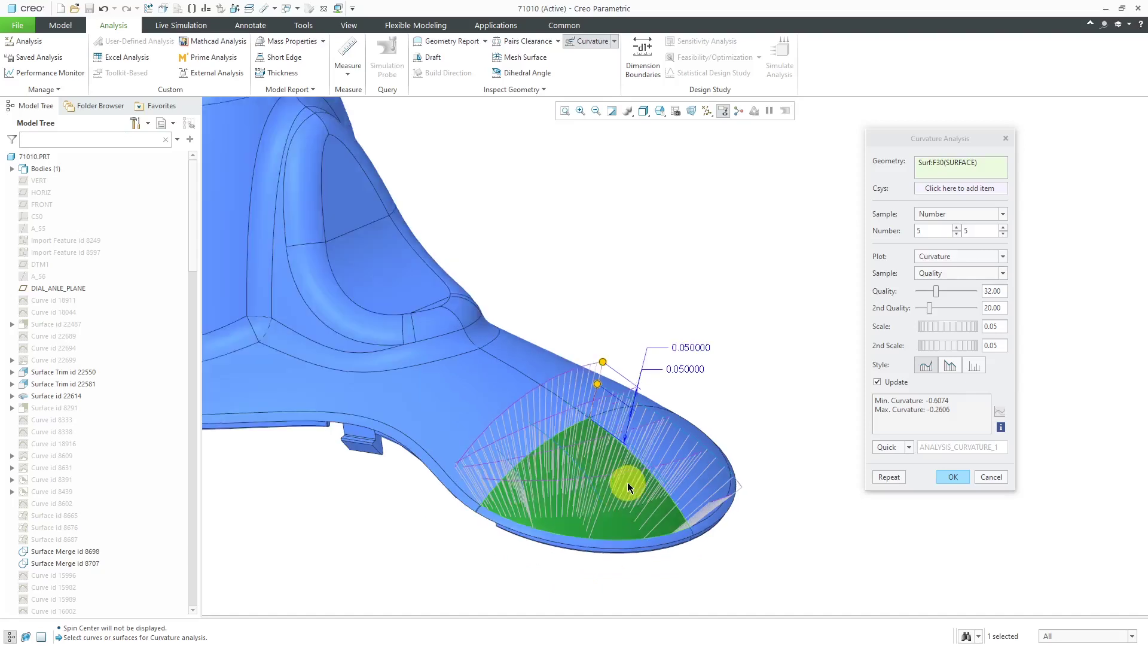
mouse_move(616, 451)
middle_down()
mouse_move(586, 445)
mouse_move(616, 442)
middle_up()
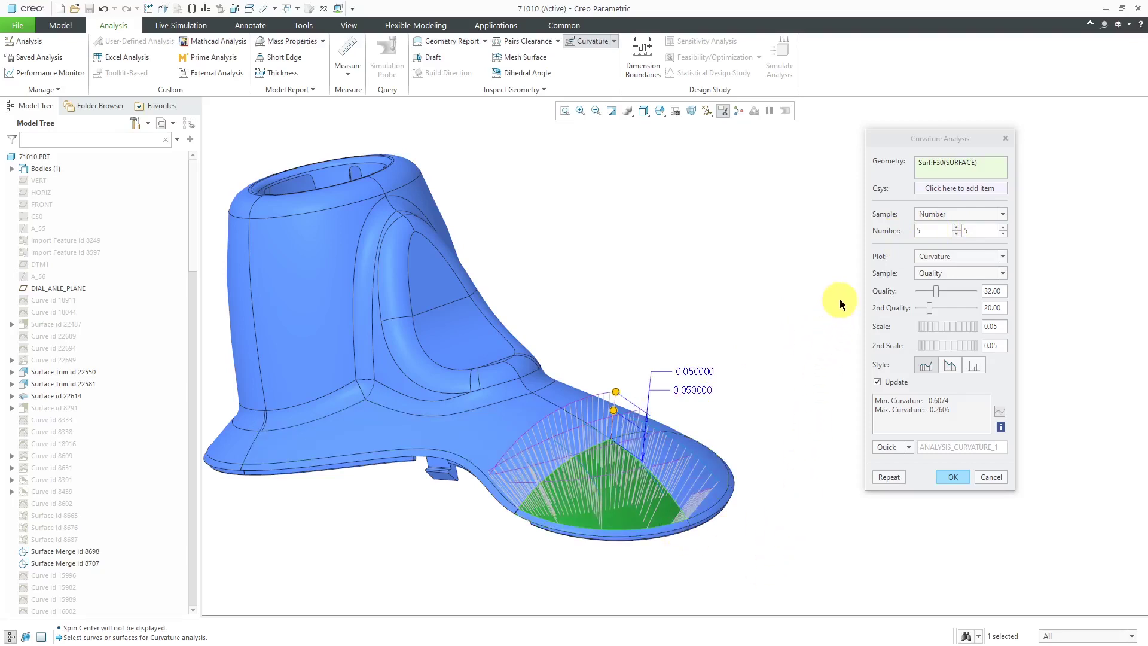
scroll(658, 425, down, 4)
mouse_move(633, 416)
middle_down()
mouse_move(595, 457)
mouse_move(608, 410)
mouse_move(587, 403)
mouse_move(592, 424)
middle_up()
click(726, 426)
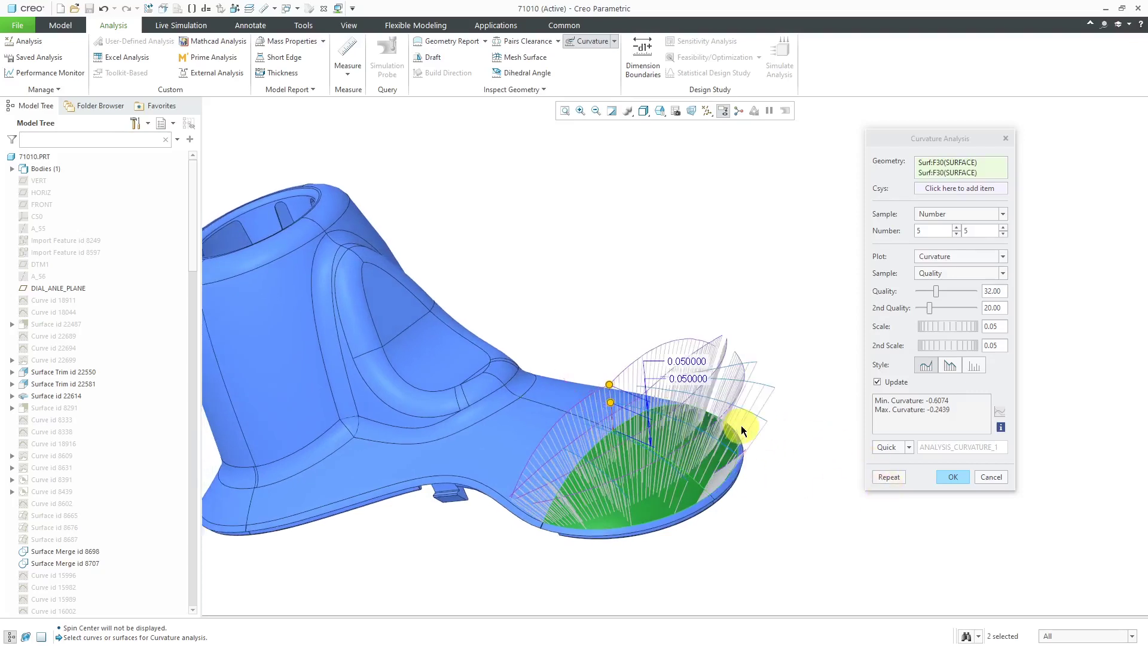
Step: Adjust the first Number sample count, lowering it to 1 then raising it to 8
middle_drag(702, 430, 793, 457)
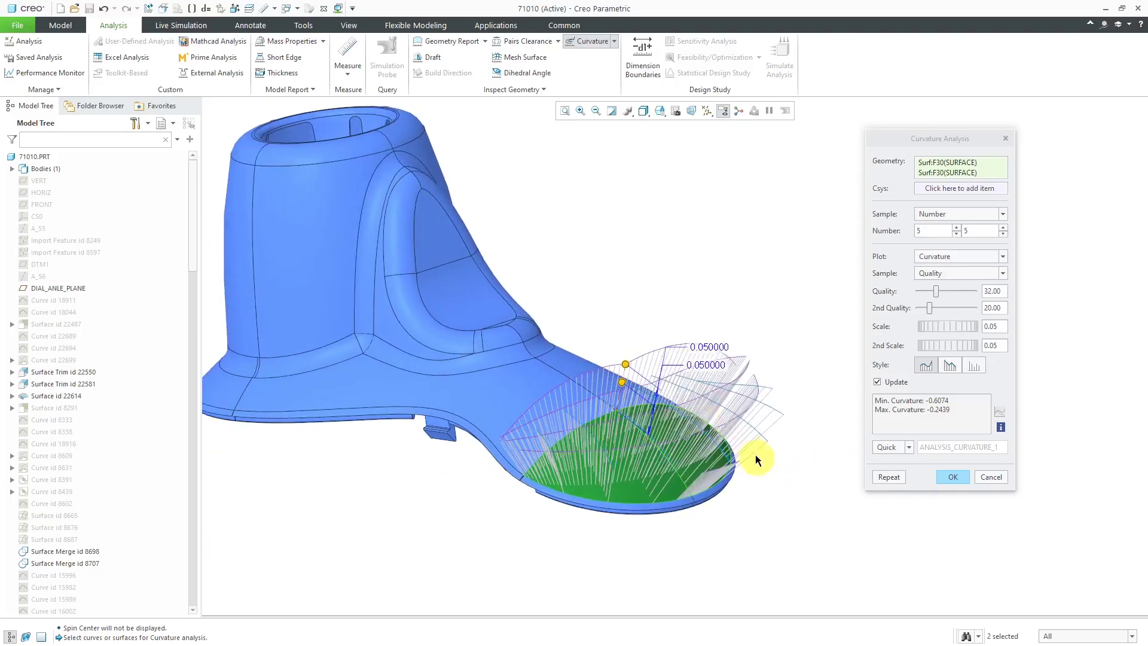
scroll(755, 454, down, 2)
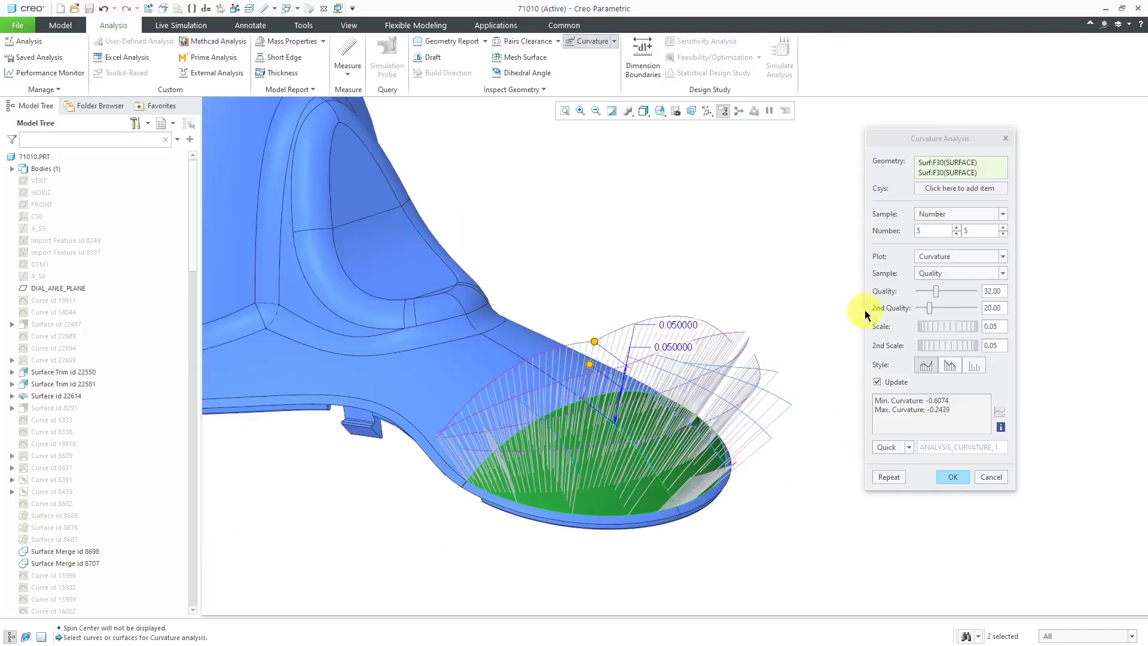
click(956, 233)
click(956, 235)
click(955, 235)
click(955, 236)
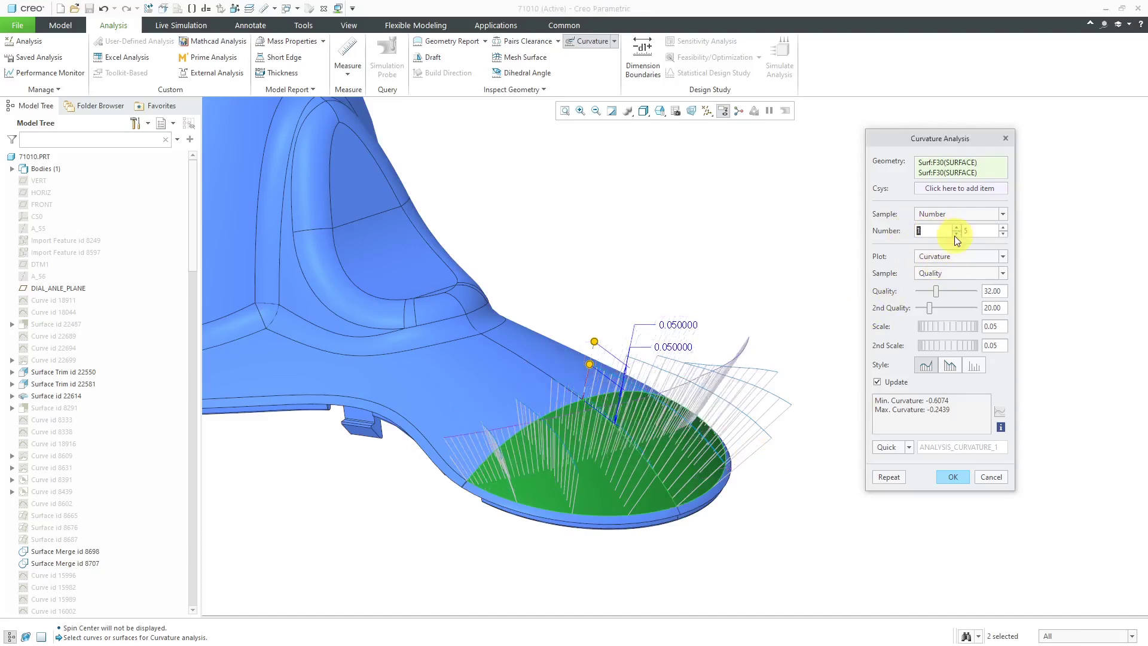
middle_drag(620, 314, 640, 333)
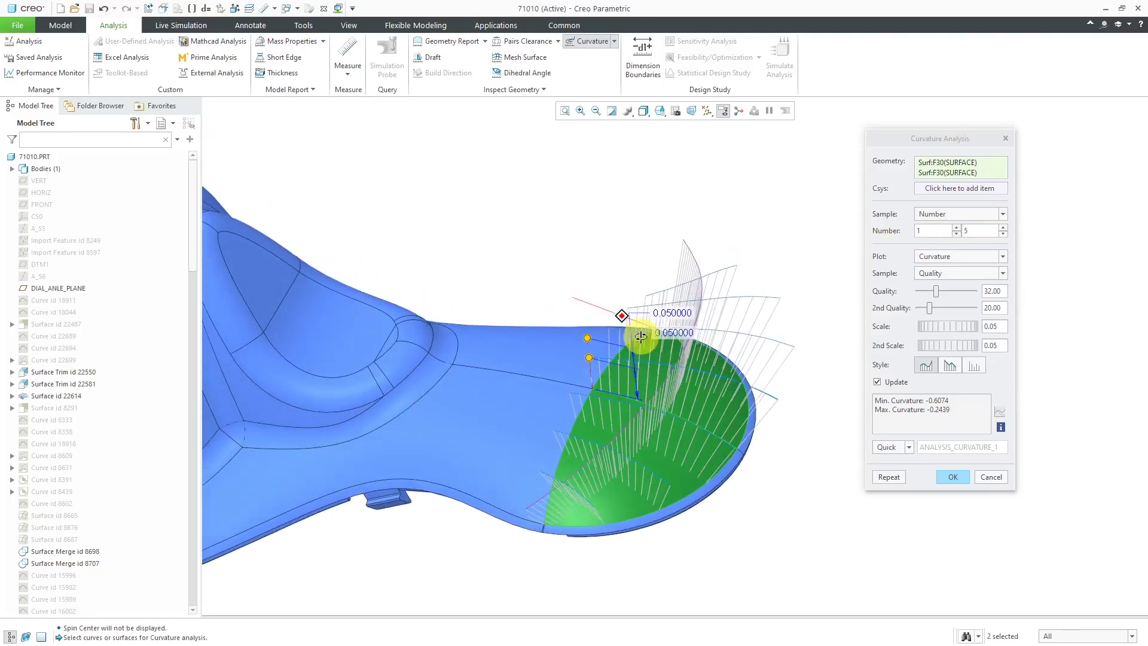
click(958, 229)
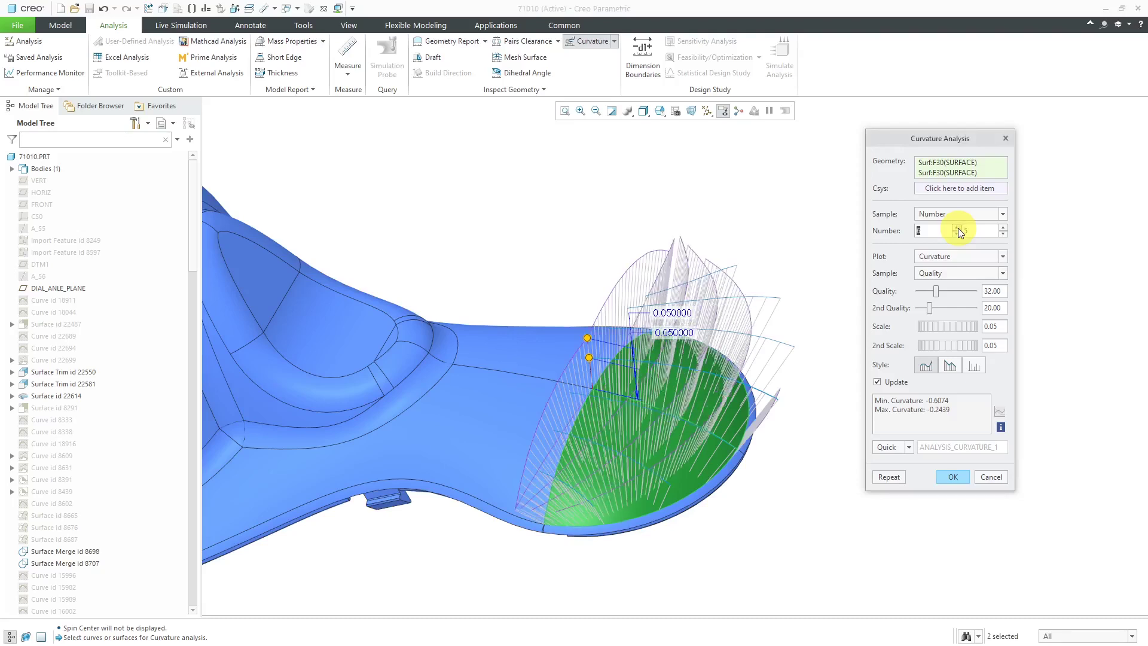
click(957, 227)
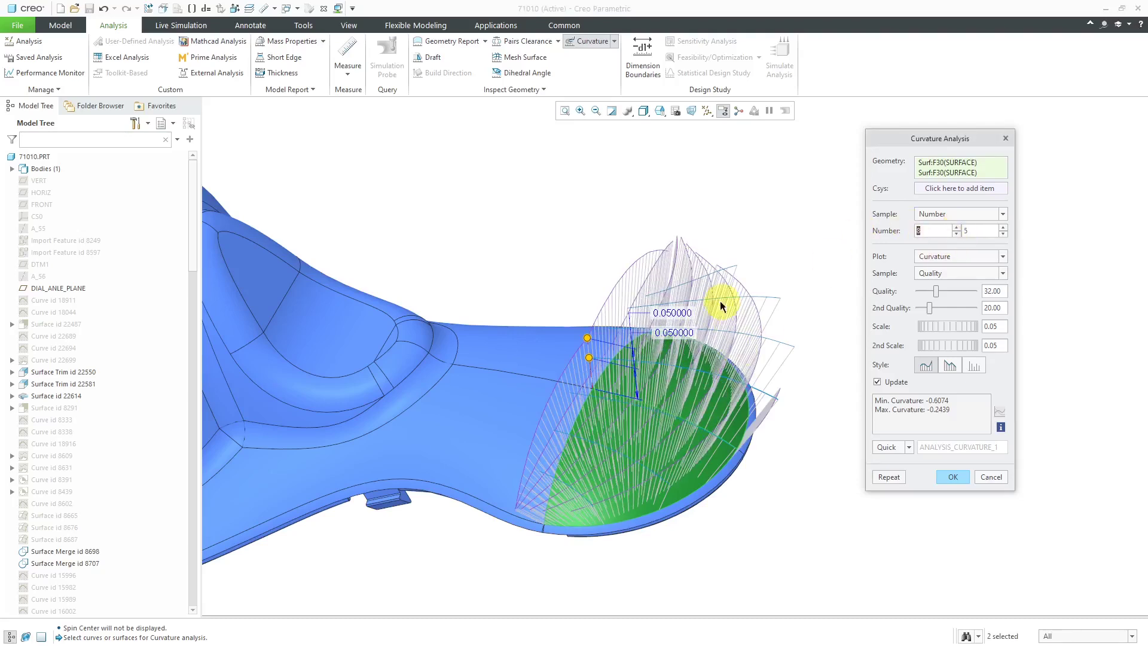
Step: Set the second sample count to 1 and the first back to 6
click(1003, 235)
click(1002, 234)
click(1003, 234)
click(1003, 234)
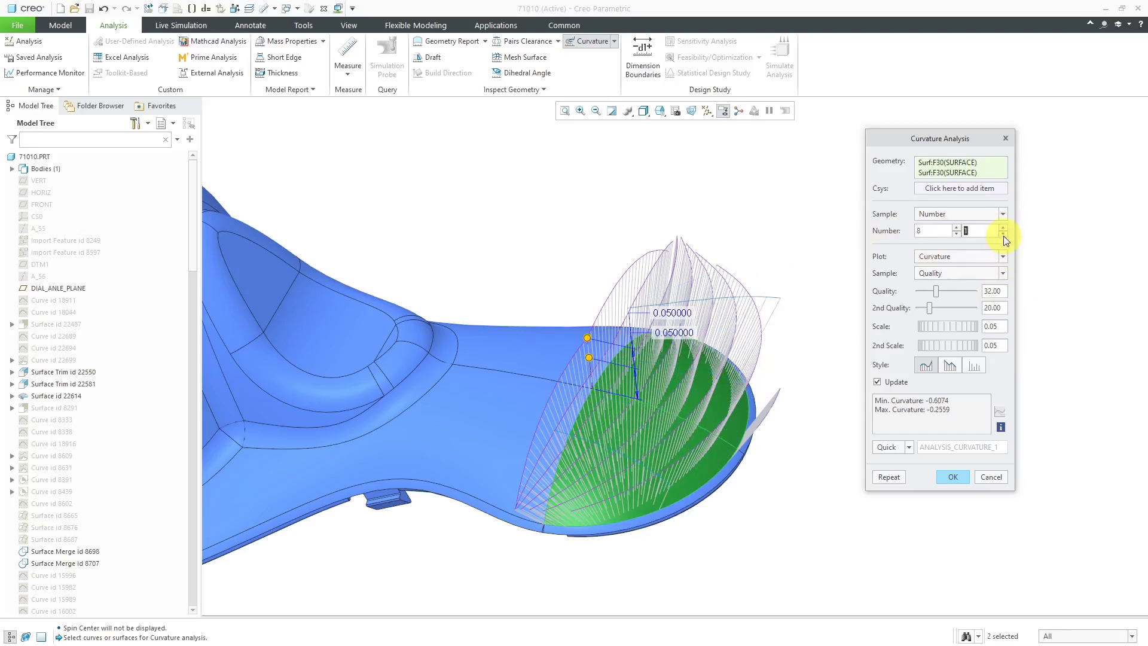
middle_drag(732, 281, 707, 295)
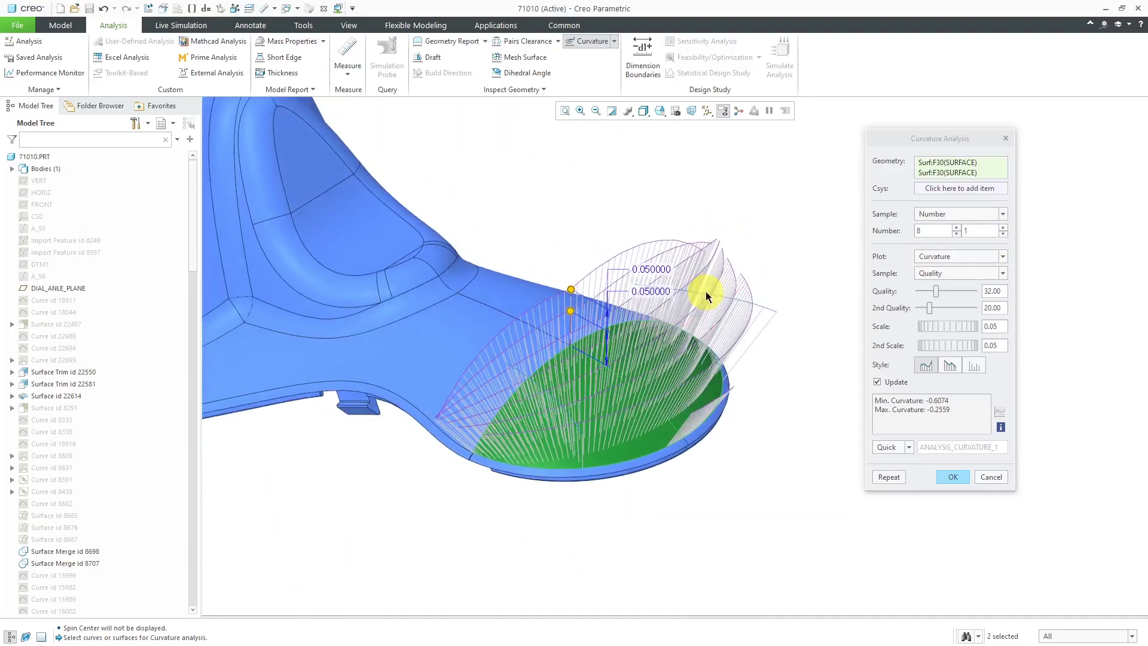
click(957, 234)
click(957, 234)
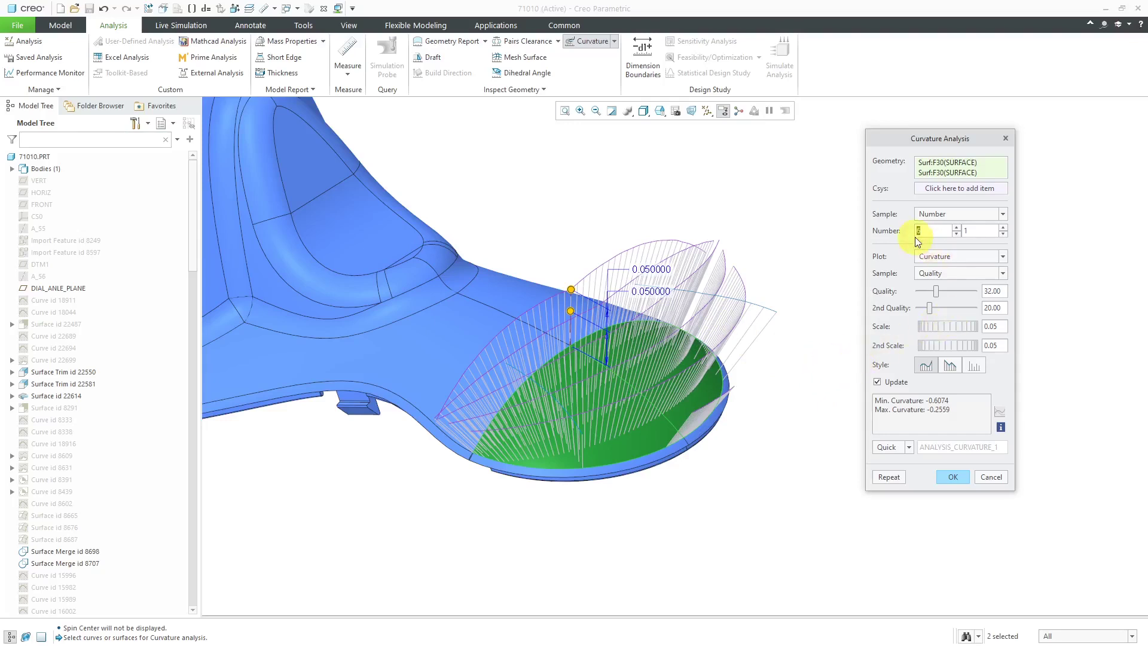
Step: Set the 2nd Scale to 0.00 and inspect the flattened plot
double_click(992, 345)
text(0.00)
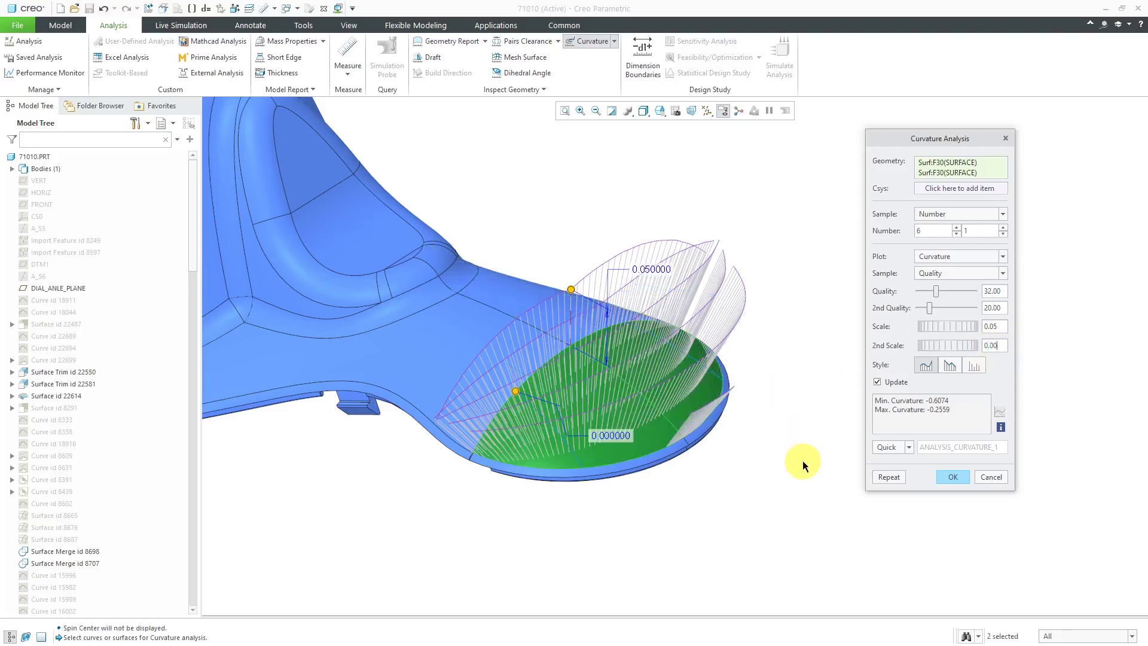
mouse_move(664, 452)
middle_down()
mouse_move(617, 492)
mouse_move(653, 486)
mouse_move(663, 426)
mouse_move(569, 417)
mouse_move(601, 426)
mouse_move(615, 411)
mouse_move(616, 430)
mouse_move(651, 471)
middle_up()
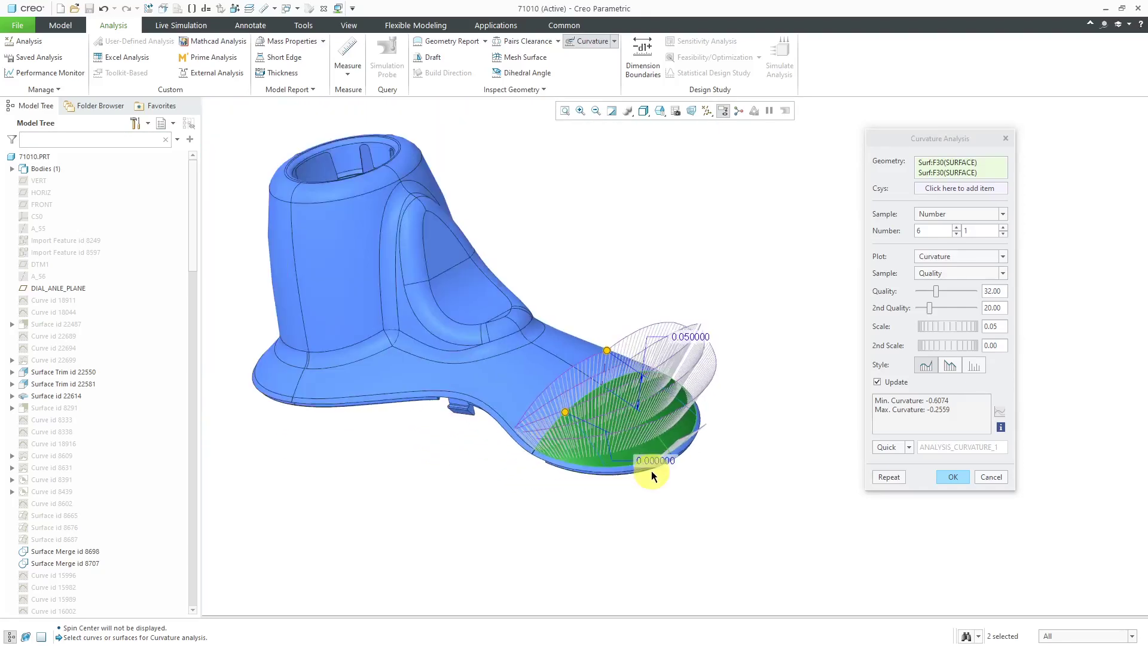
Step: Analyse curvature on Surf:F29 plus the upper toe surface, with plot scale 0.1
click(528, 390)
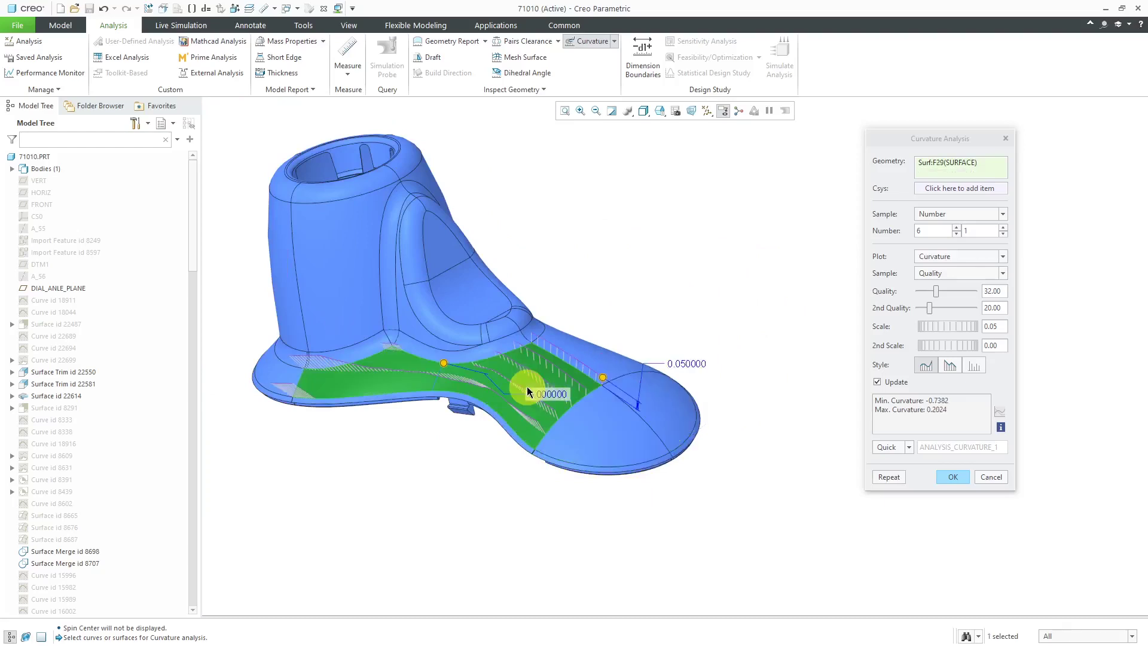
ctrl+click(618, 366)
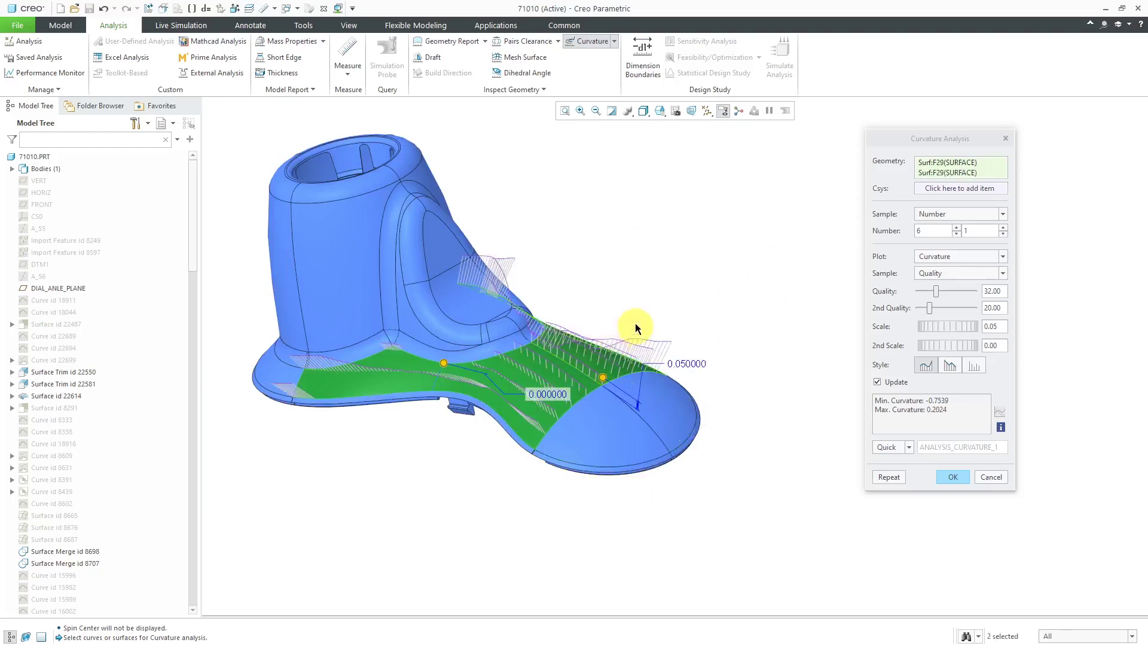
mouse_move(631, 318)
middle_down()
mouse_move(610, 307)
mouse_move(638, 333)
middle_up()
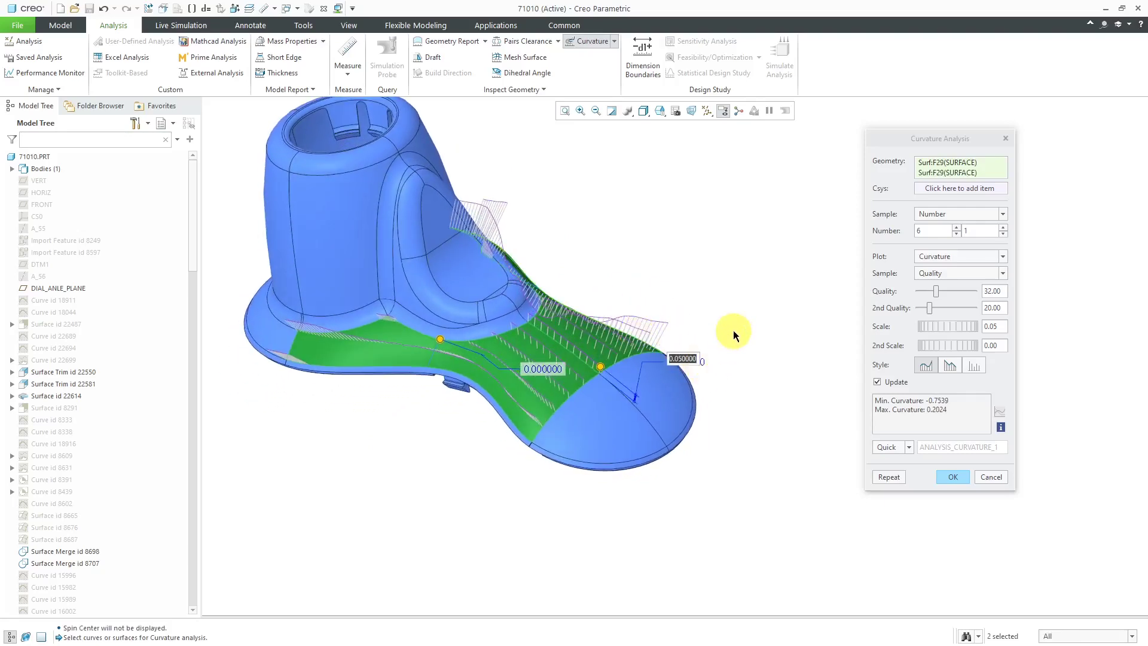
text(.1)
key(Return)
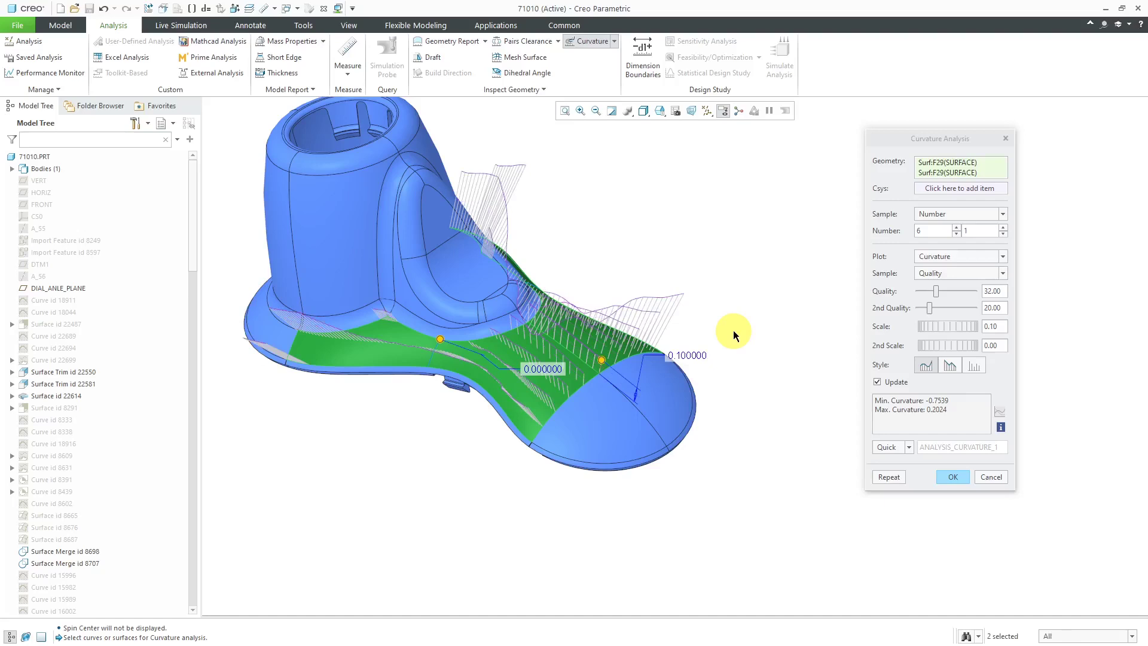
middle_drag(614, 375, 453, 342)
middle_drag(601, 283, 615, 327)
Step: Set the sample numbers to 8 and 5 and the 2nd Scale to 0.10
click(957, 227)
click(957, 228)
middle_drag(634, 324, 693, 328)
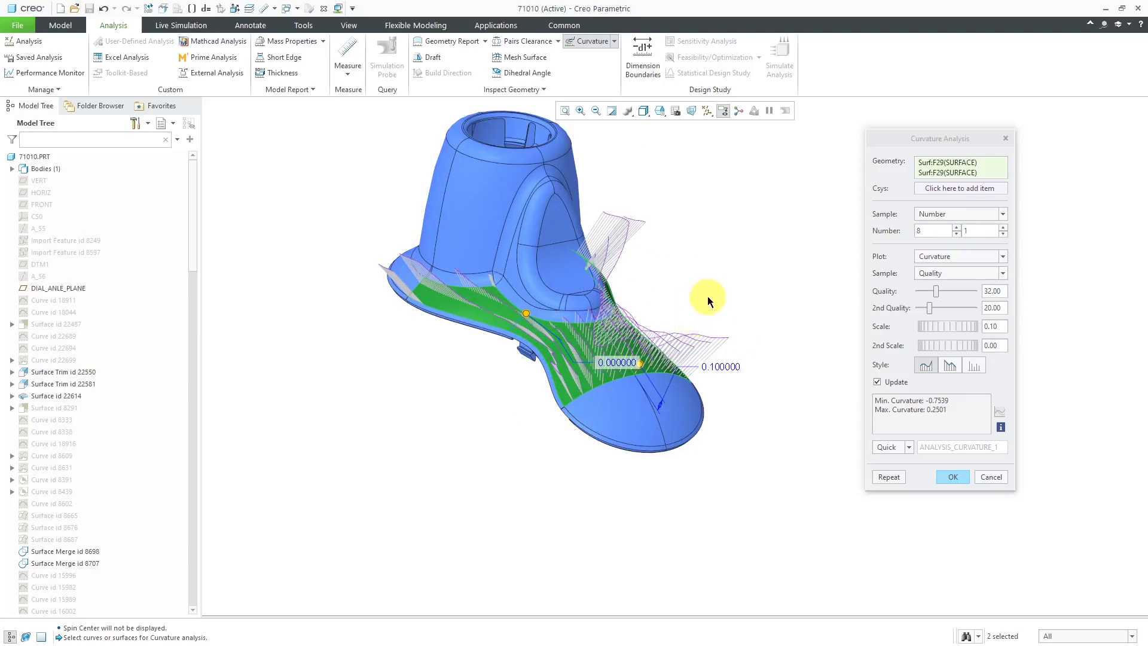
double_click(1005, 346)
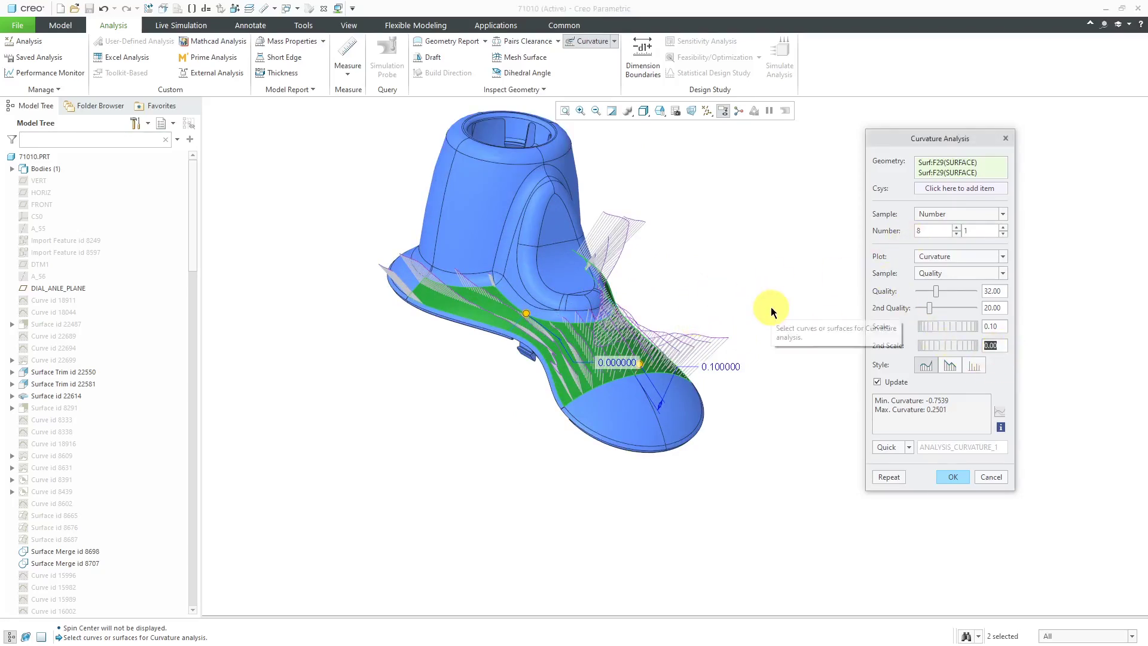
text(.1)
key(Return)
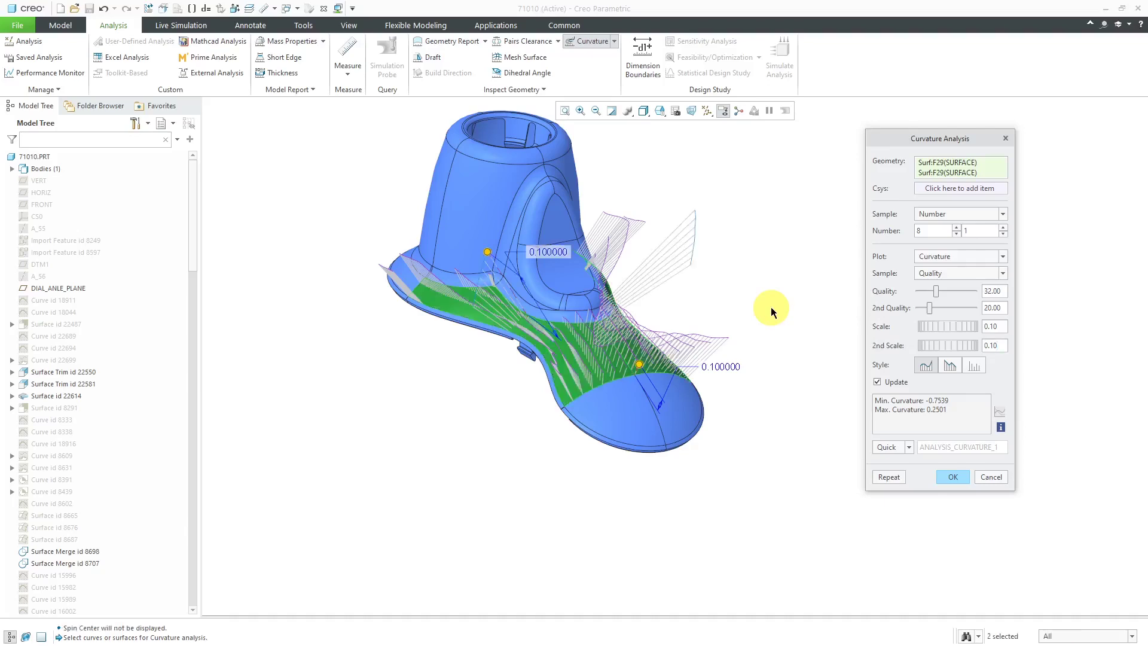
click(1003, 227)
click(1003, 227)
click(1002, 228)
click(1003, 227)
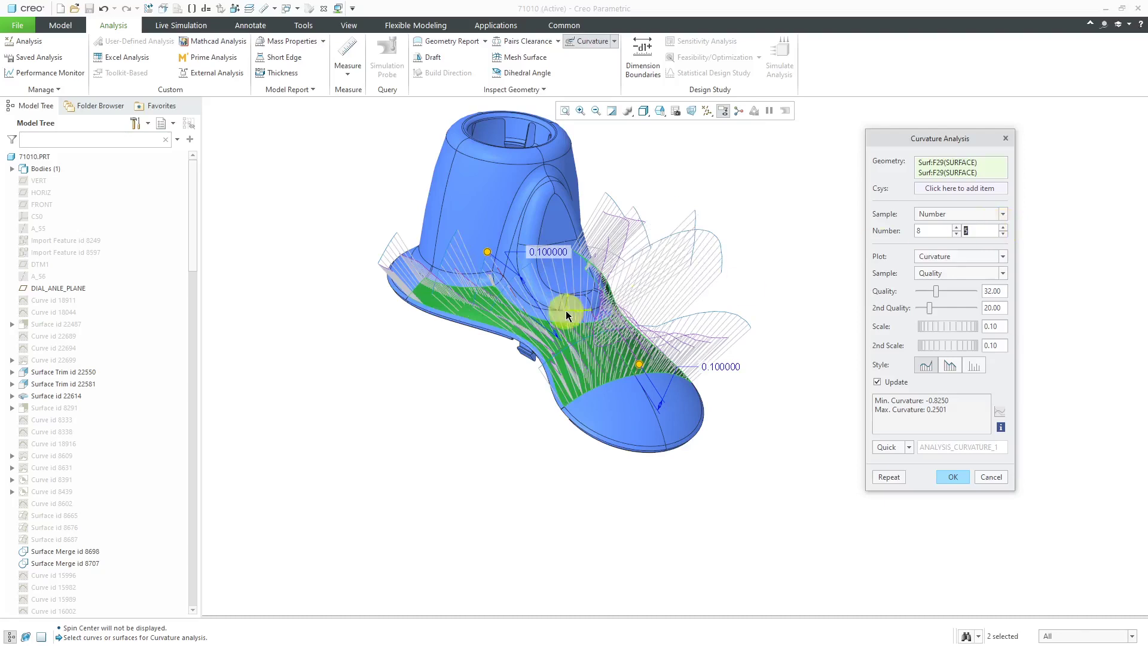
middle_drag(565, 312, 583, 361)
scroll(574, 346, down, 3)
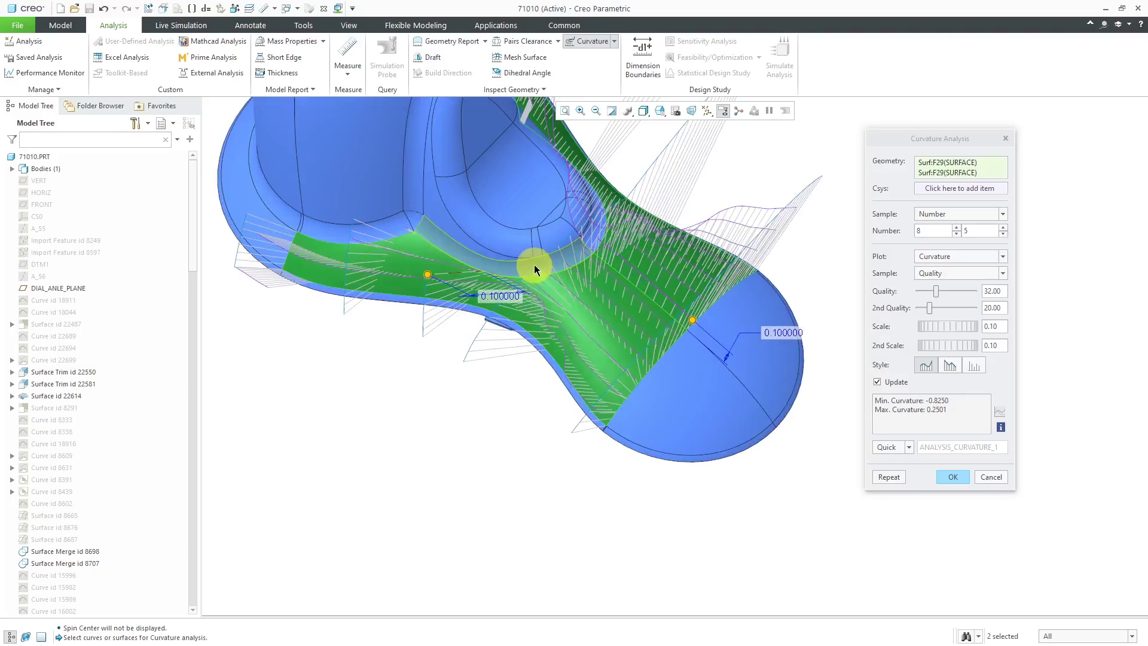
ctrl+click(580, 237)
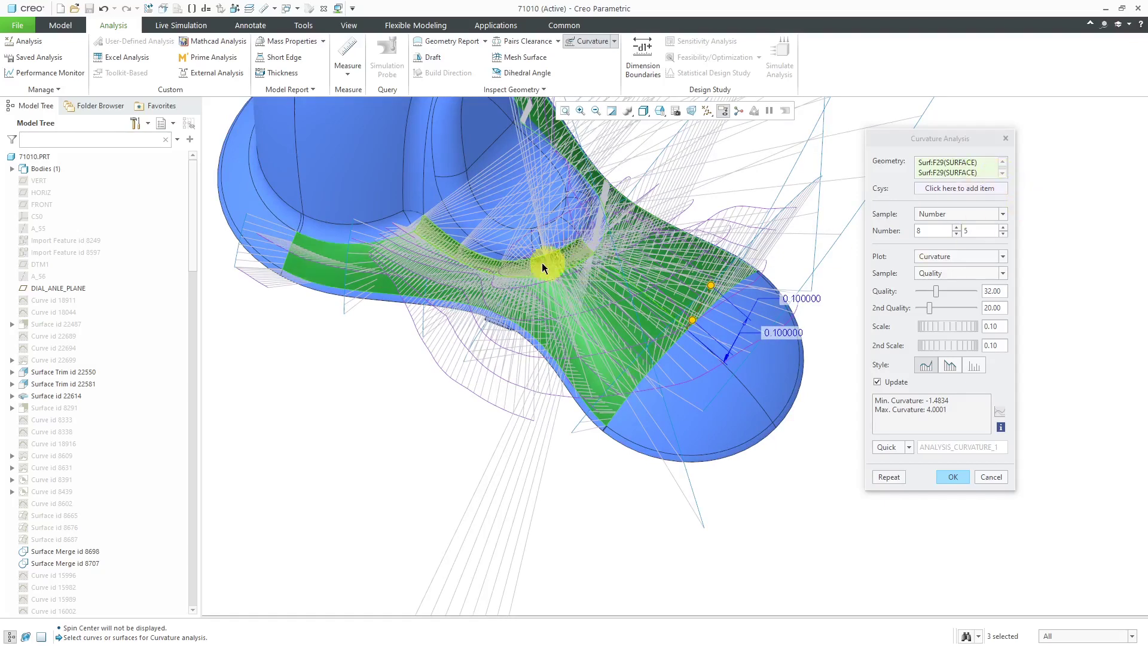
ctrl+click(485, 264)
middle_drag(604, 360, 508, 328)
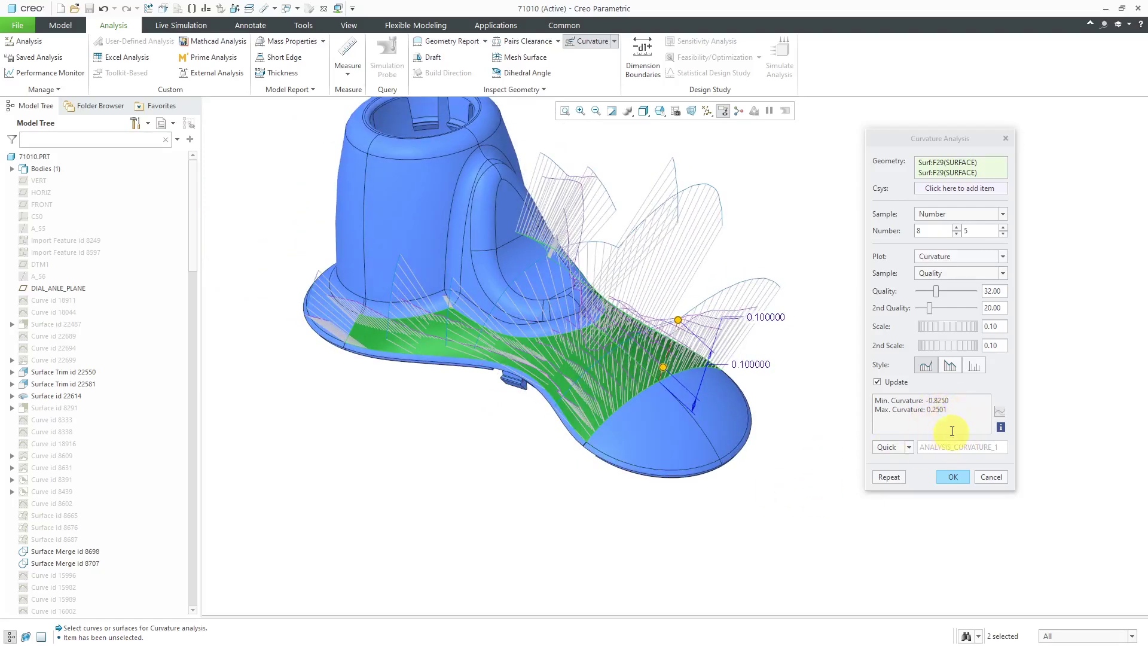
Step: Change the analysis from Quick to Saved, keeping the name ANALYSIS_CURVATURE_1
click(907, 450)
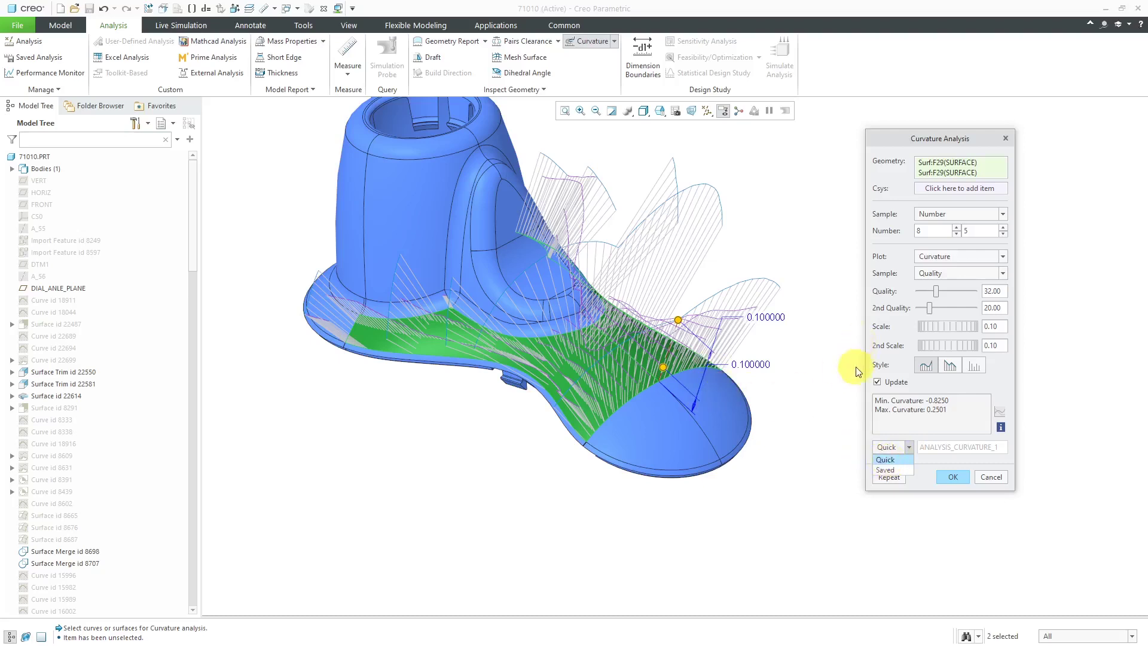
click(888, 469)
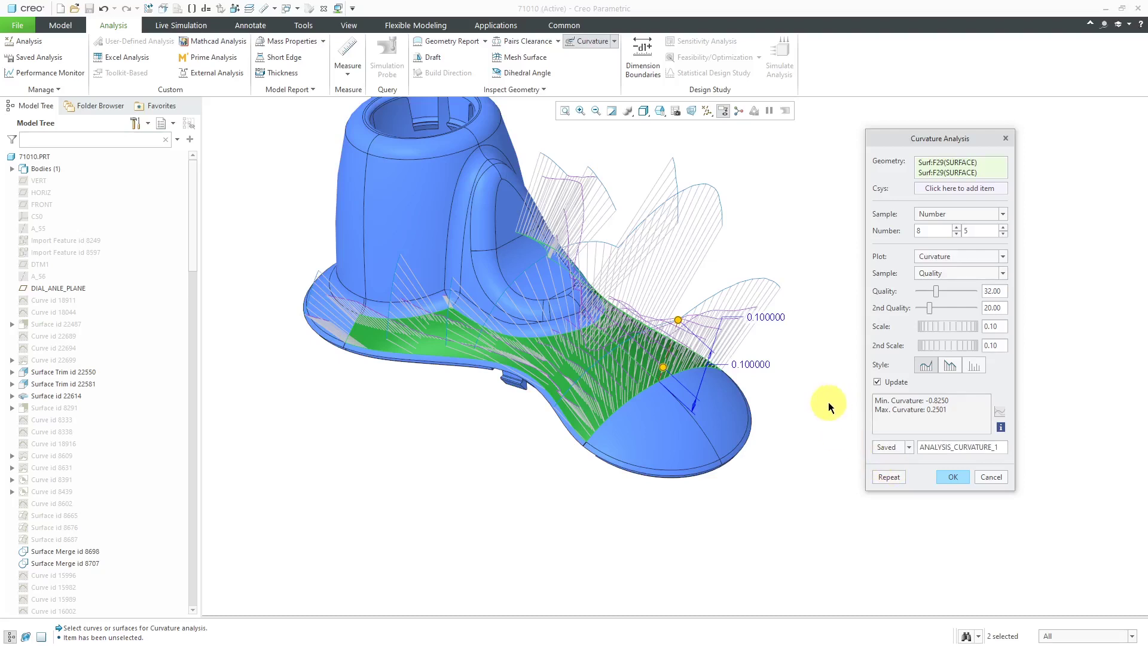